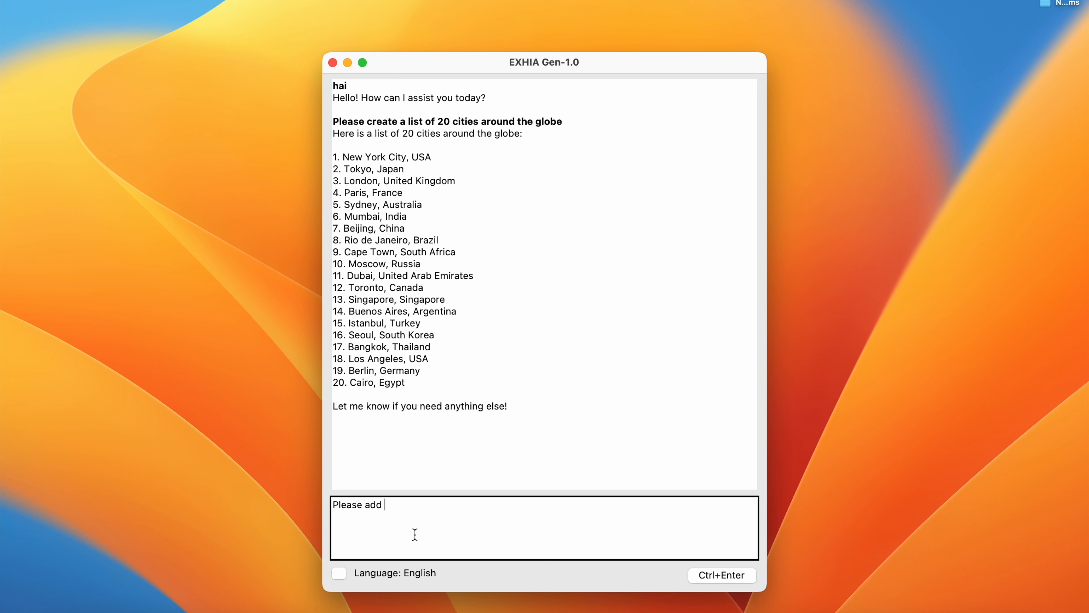
- Complete and send the request "Please add the coordinates for each city on the list"
type("tes for each citu")
key("BackSpace")
type("y on the list")
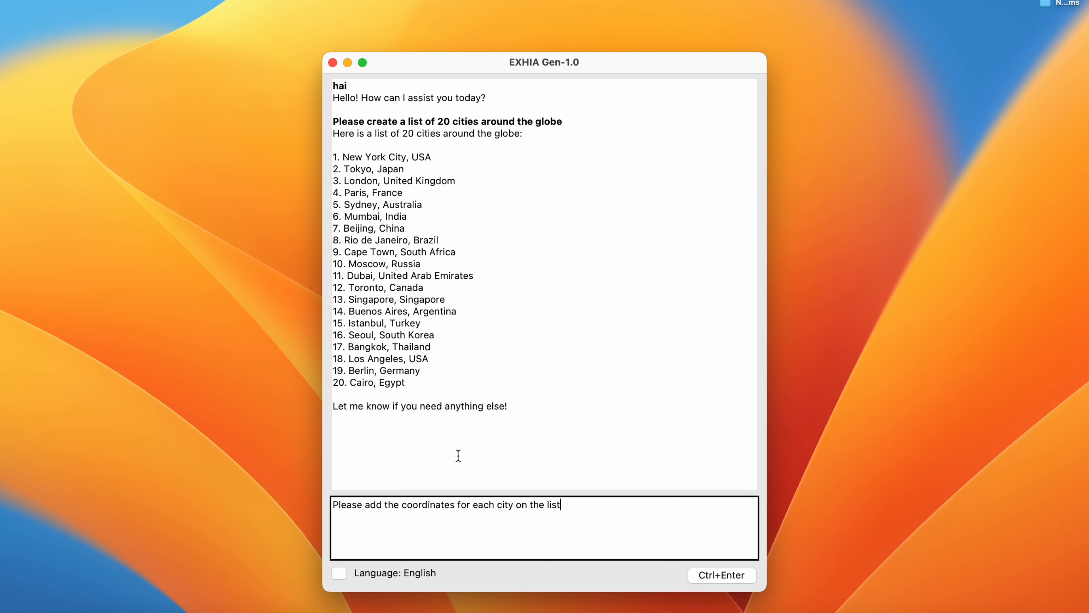
key("ctrl+Return")
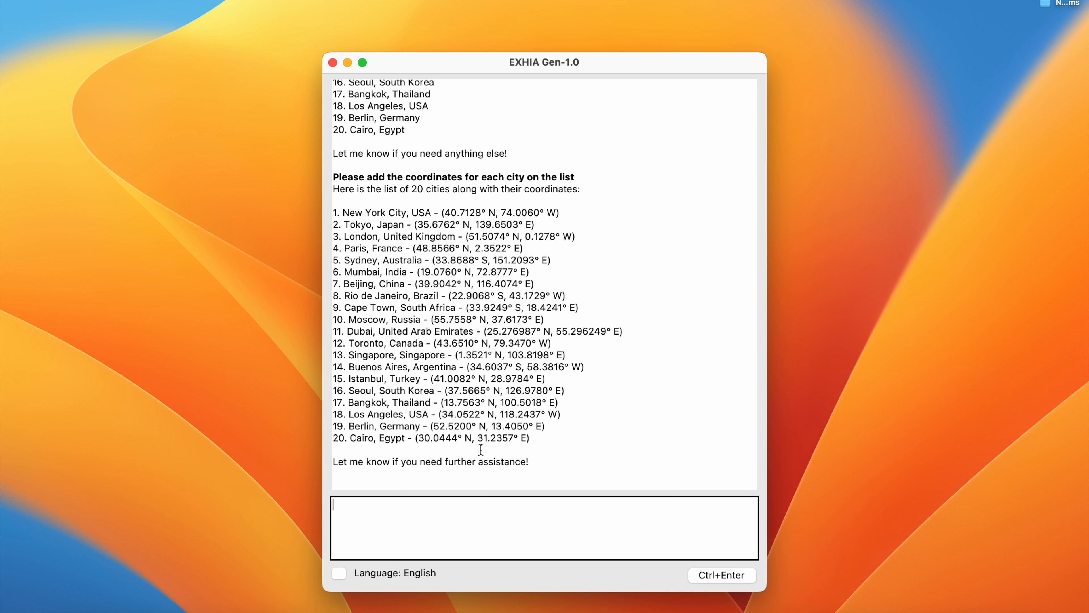
- Begin a new chat message reading "save it as a shapefile format :"
type("save it as sa")
key("BackSpace")
type("shapefile format ")
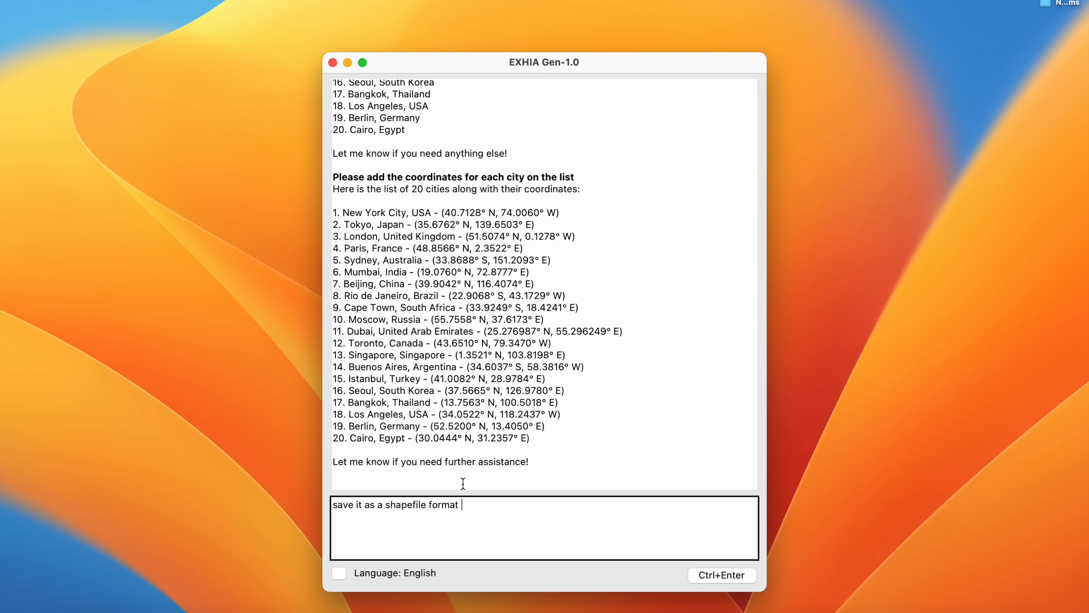
type(":")
- Place the outputs folder window beside the chat and insert the path of 9kota_penduduk.xlsx into the message
left_click(66, 609)
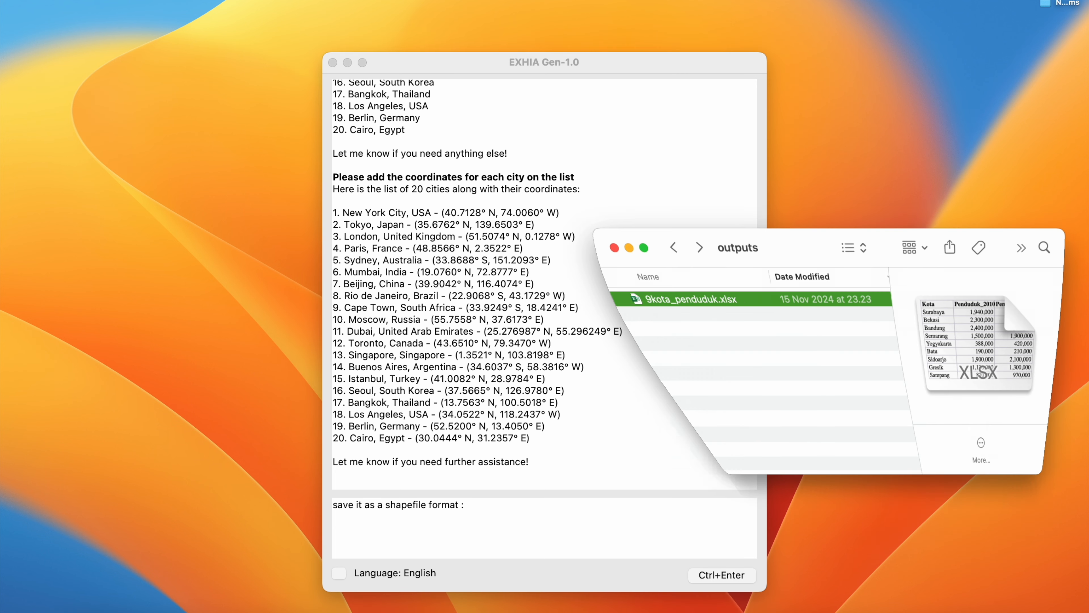
left_click(716, 330)
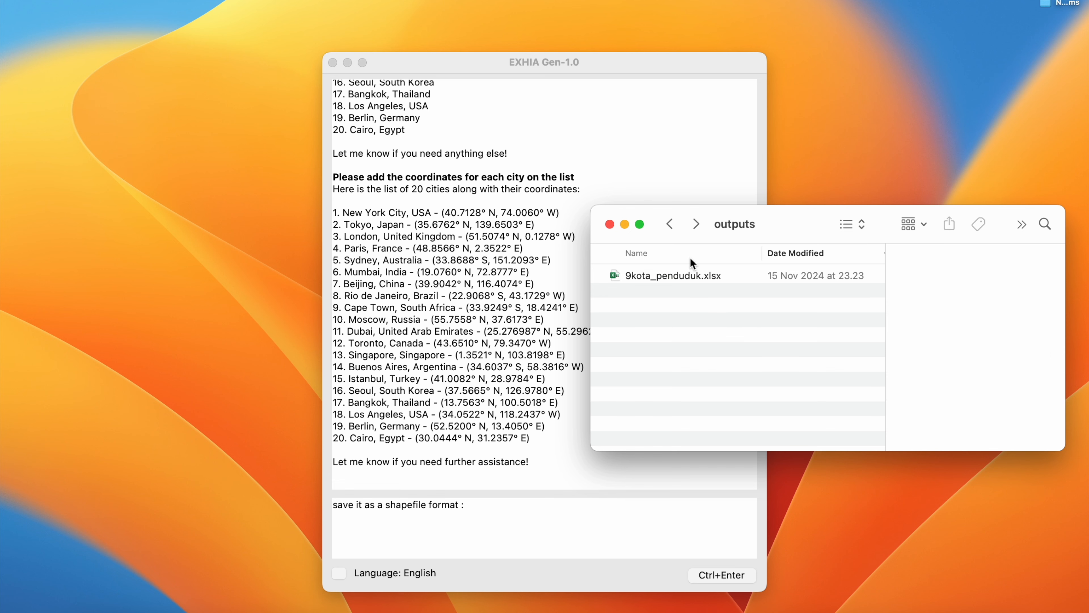
left_click_drag(615, 63, 451, 58)
left_click_drag(764, 212, 800, 213)
left_click(730, 277)
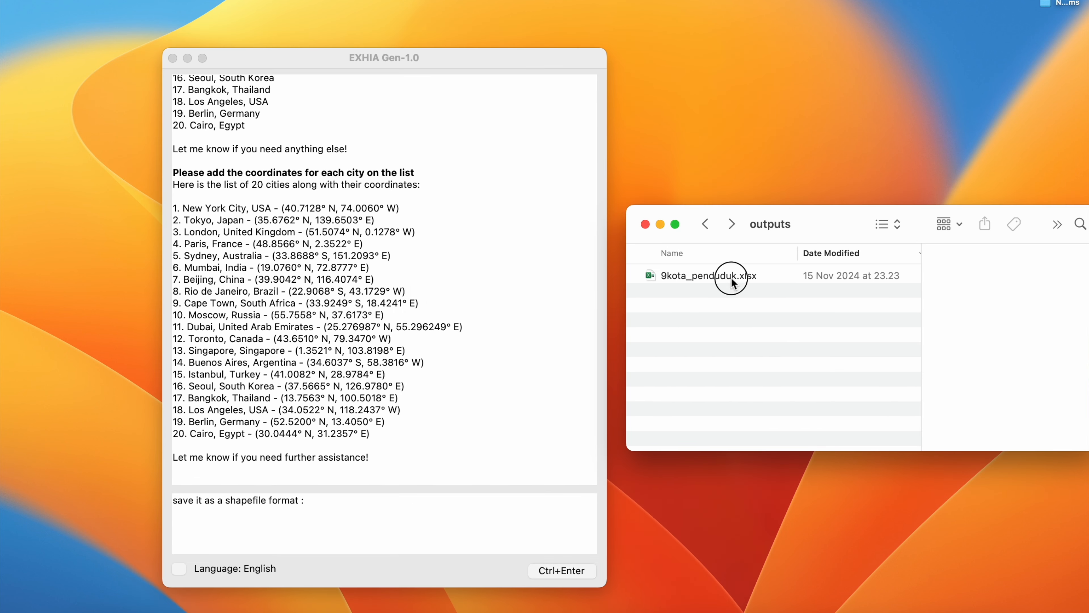
left_click_drag(712, 280, 424, 513)
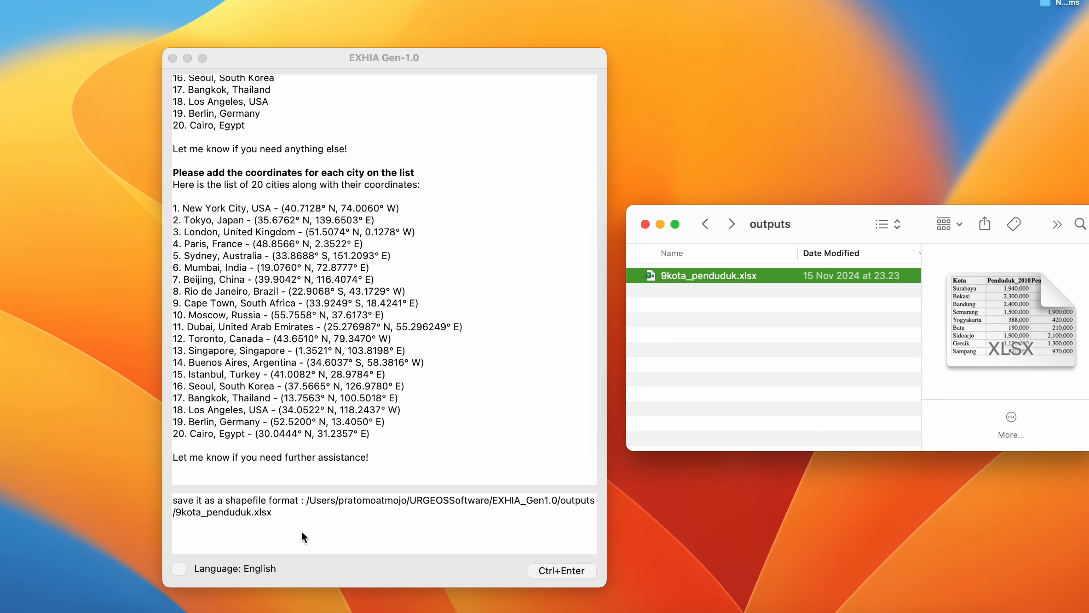
- Replace the file name in the message's path with 20citiesworldwide.shp and send the request
left_click_drag(182, 512, 269, 516)
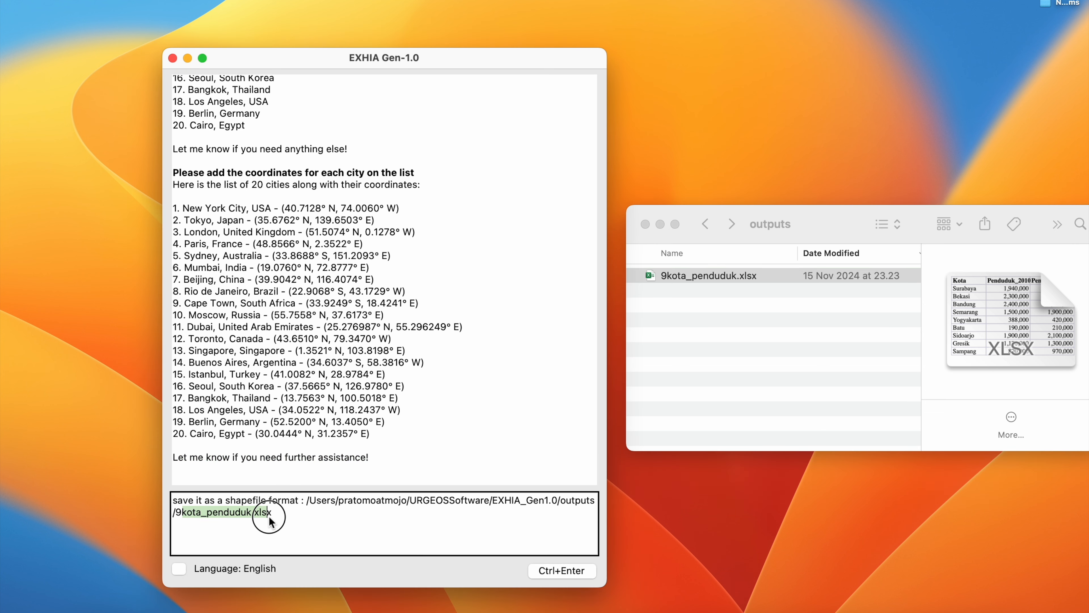
key("BackSpace")
key("BackSpace")
type("20")
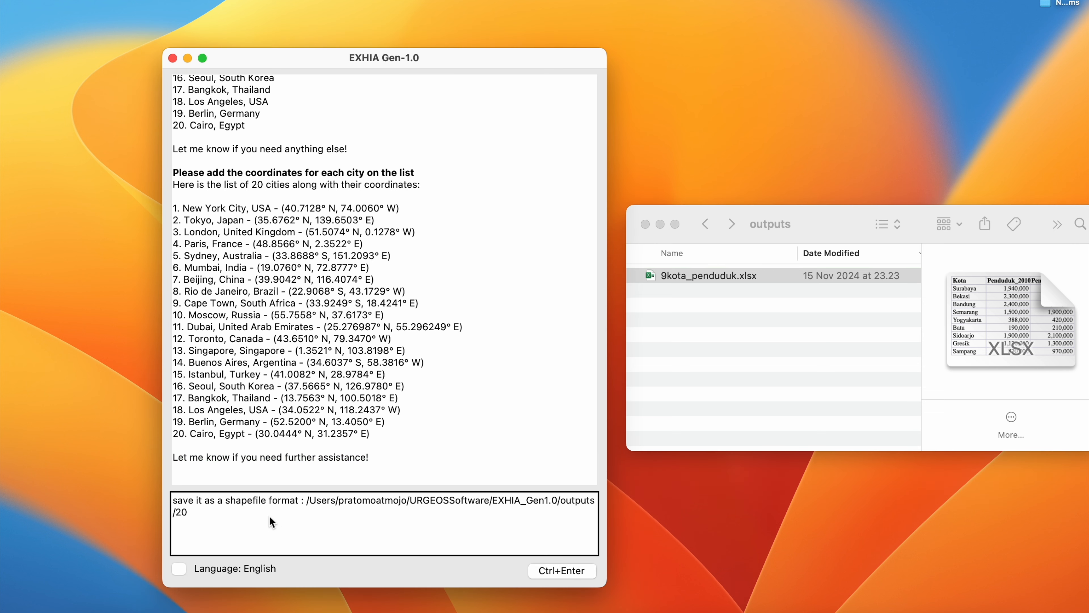
type("citiesworldw")
left_click(551, 573)
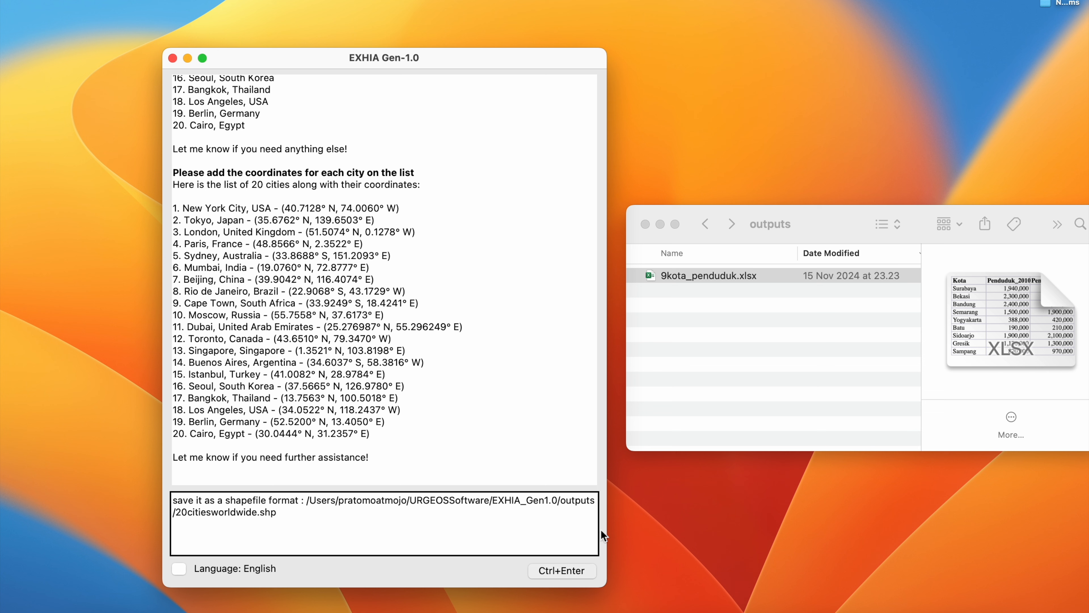
- Answer the projection system question with "no i dont have it" to accept the WGS 1984 default
left_click(520, 535)
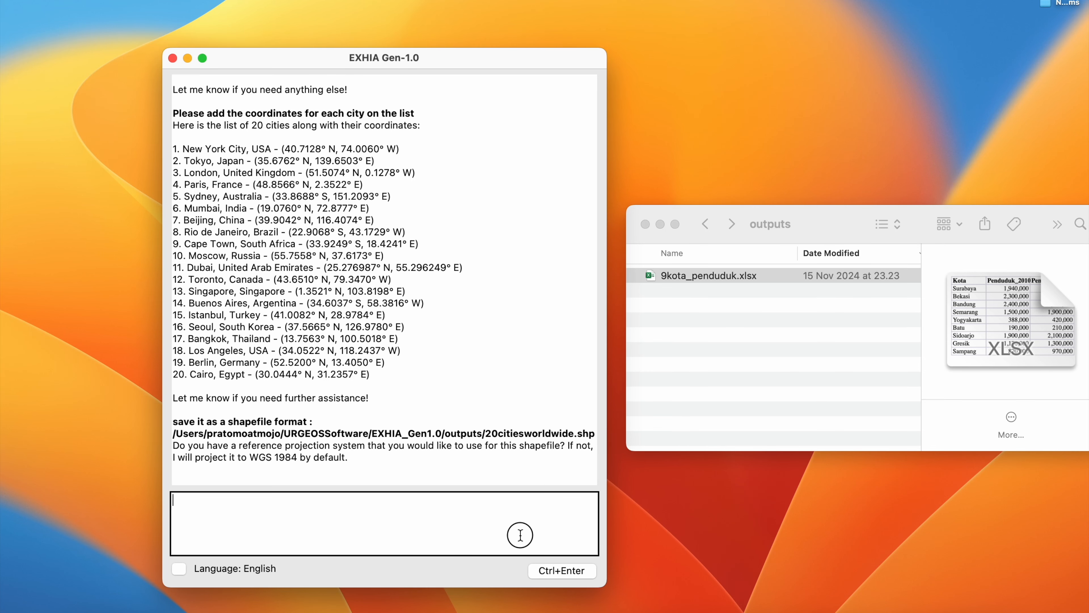
type("no i dont have it")
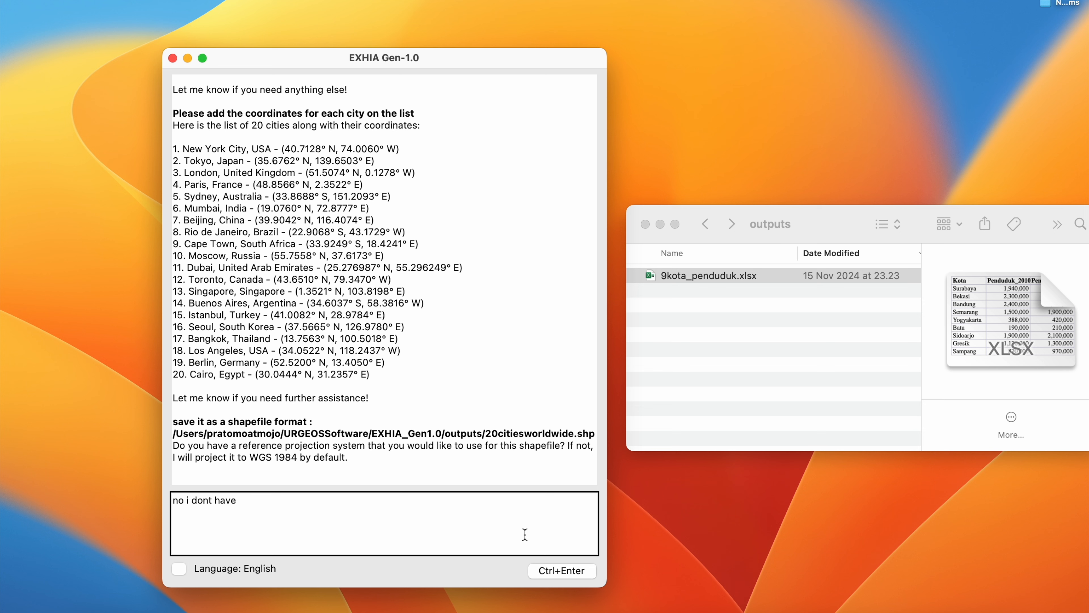
type(" it")
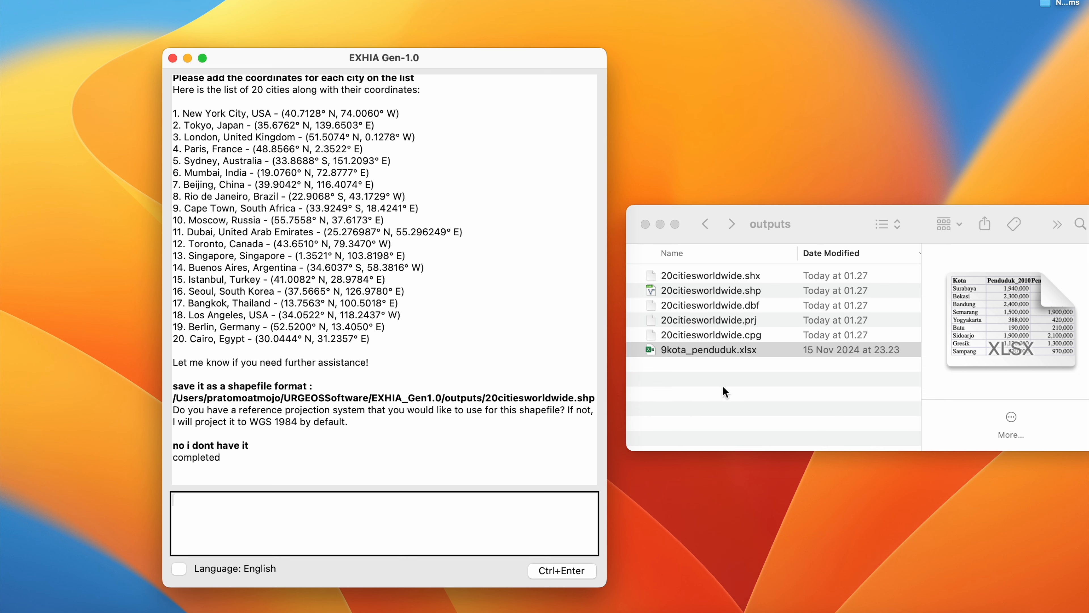
- Examine the 20citiesworldwide shapefile components in the outputs folder
left_click(718, 287)
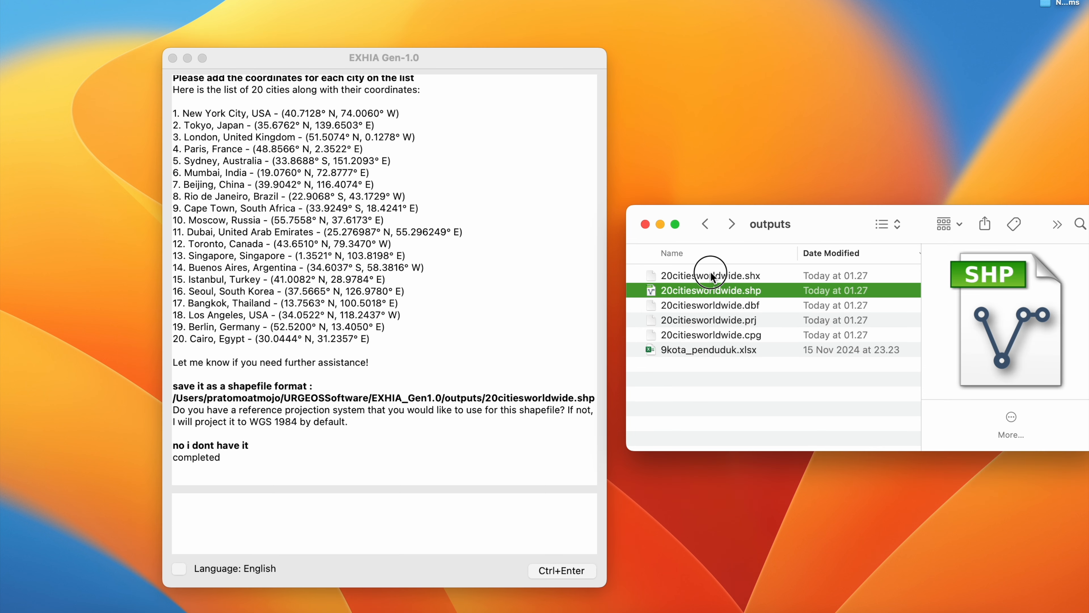
left_click(711, 275)
left_click(708, 321)
left_click(698, 331)
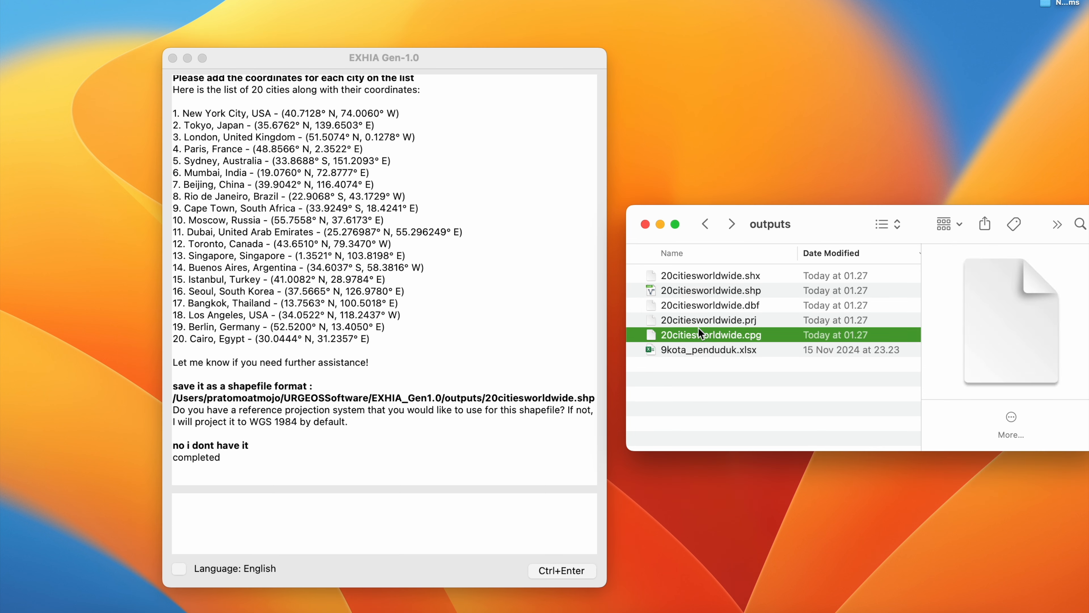
left_click(703, 271)
left_click(683, 334, "shift")
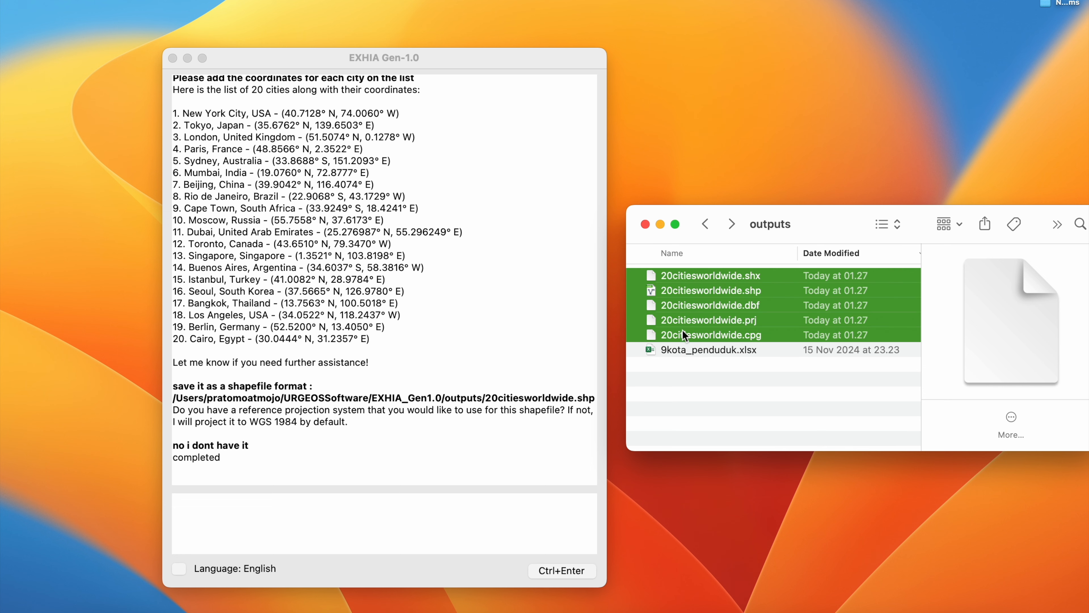
left_click(712, 399)
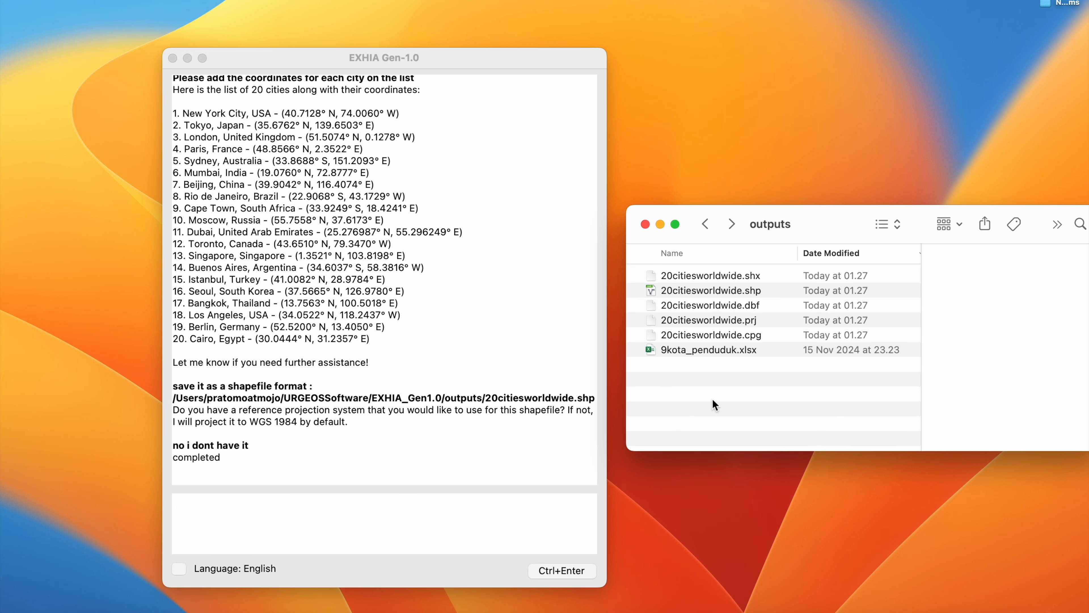
- Switch to QGIS, shrink its window and close the Identify Results and Processing Toolbox areas
left_click(770, 612)
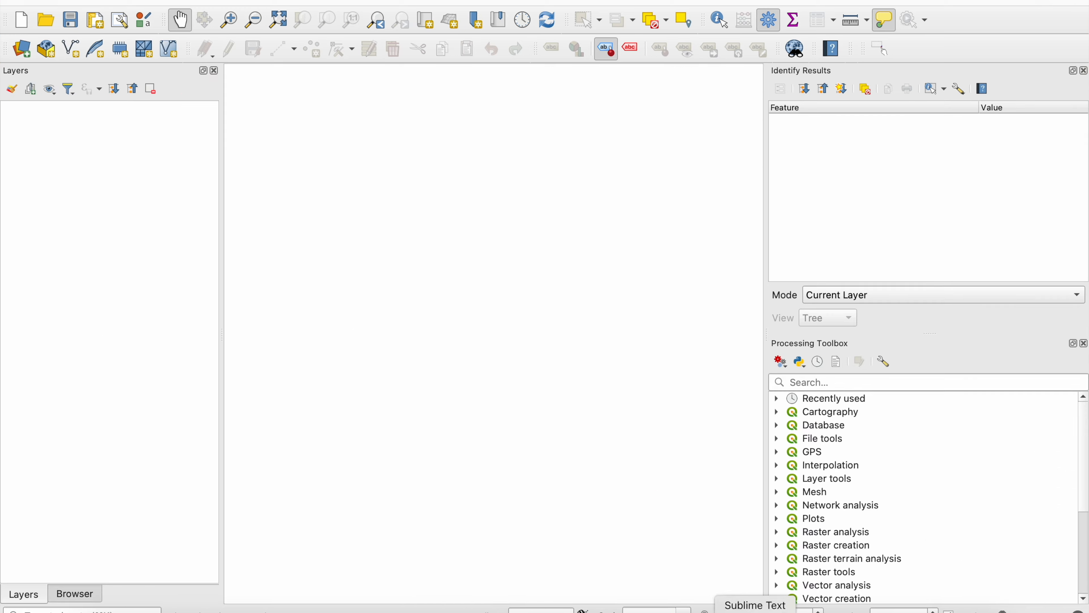
left_click_drag(1088, 610, 776, 610)
mouse_move(403, 2)
left_mouse_down()
mouse_move(644, 2)
mouse_move(407, 2)
left_mouse_up()
left_click(776, 70)
left_click(775, 71)
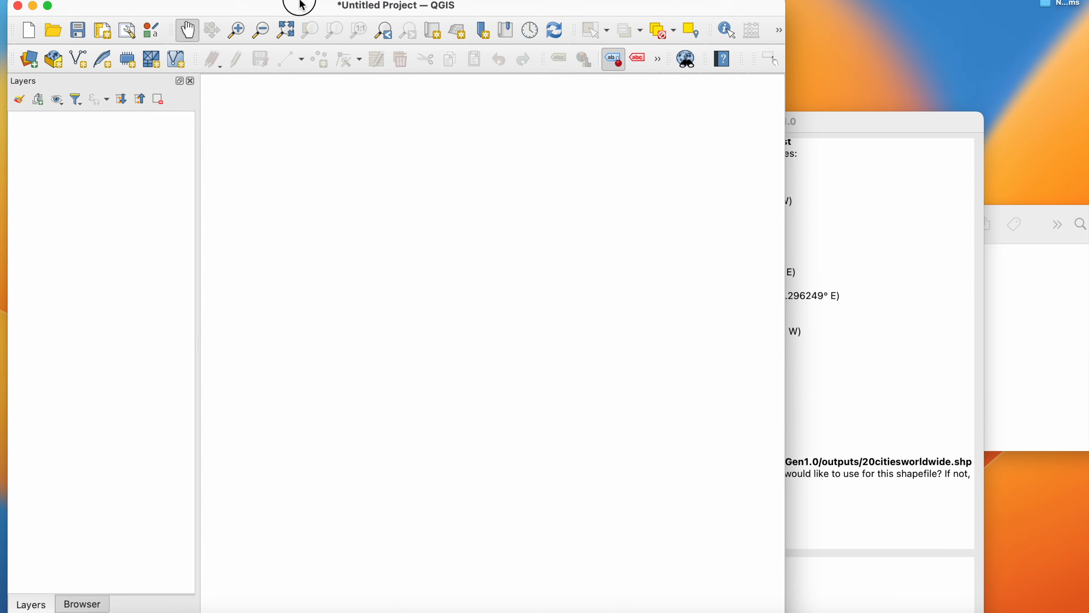
- Arrange the QGIS, outputs folder and chat windows so the map area and the shapefile list are both accessible
left_click_drag(300, 4, 293, 0)
left_click_drag(829, 121, 911, 13)
left_click(1077, 300)
left_click_drag(801, 241, 793, 404)
left_click(519, 190)
left_click_drag(778, 196, 607, 197)
left_click_drag(704, 193, 622, 185)
left_click_drag(274, 3, 288, 2)
left_click_drag(718, 40, 711, 39)
left_click_drag(313, 3, 297, 2)
left_click_drag(696, 30, 699, 30)
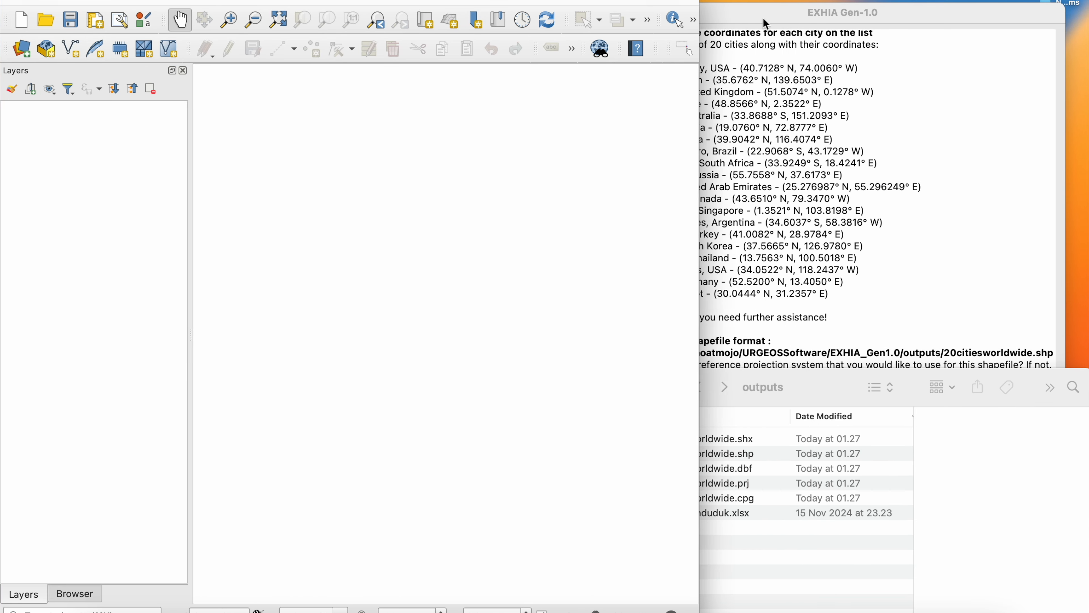
left_click_drag(784, 18, 808, 22)
left_click(764, 571)
- Load 20citiesworldwide.shp from the outputs folder into QGIS as a layer
left_click(690, 454)
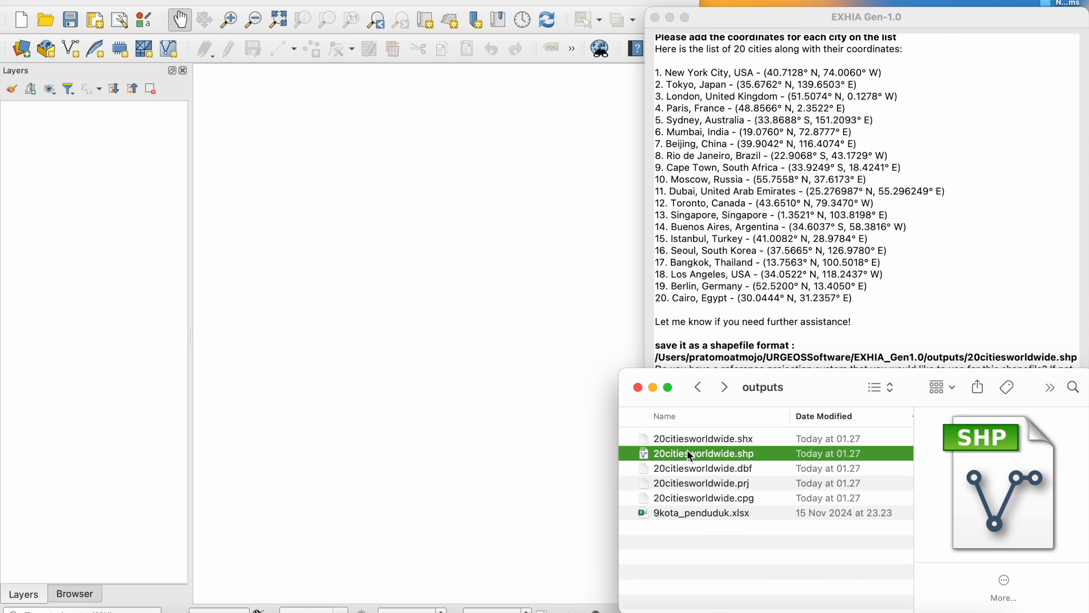
left_click_drag(690, 455, 105, 243)
left_click(101, 299)
- Add the OpenStreetMap XYZ tiles as a basemap and place it beneath the 20citiesworldwide layer
left_click(76, 594)
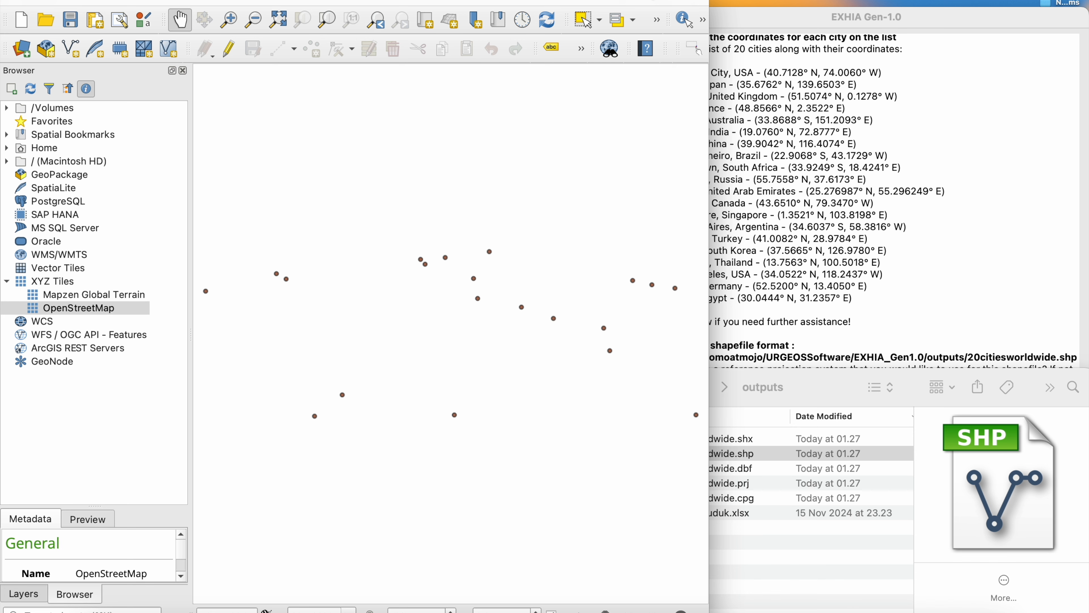
left_click_drag(648, 0, 649, 4)
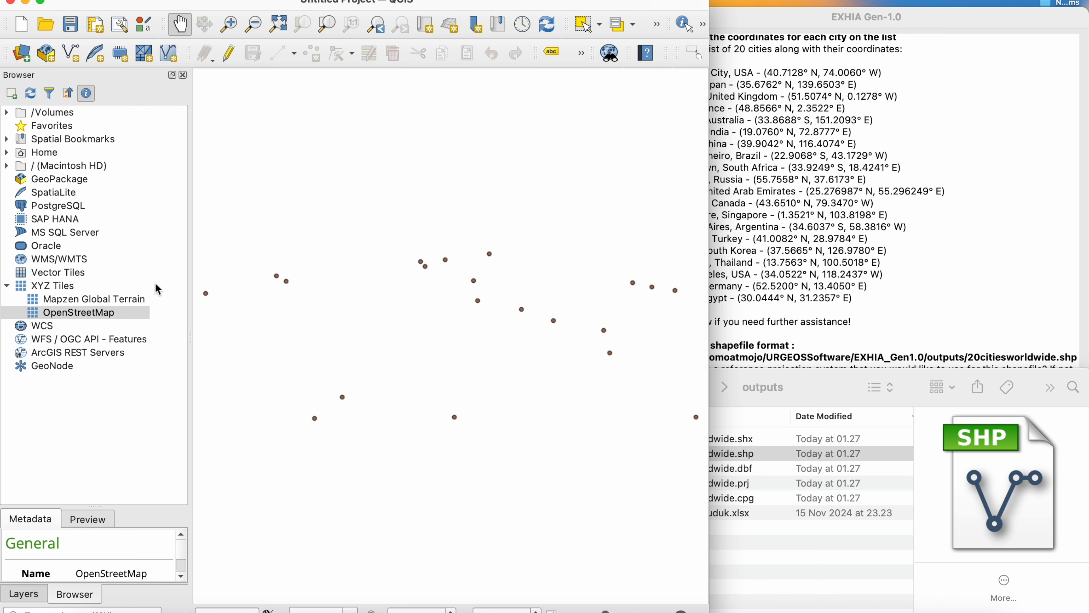
left_click_drag(86, 312, 330, 414)
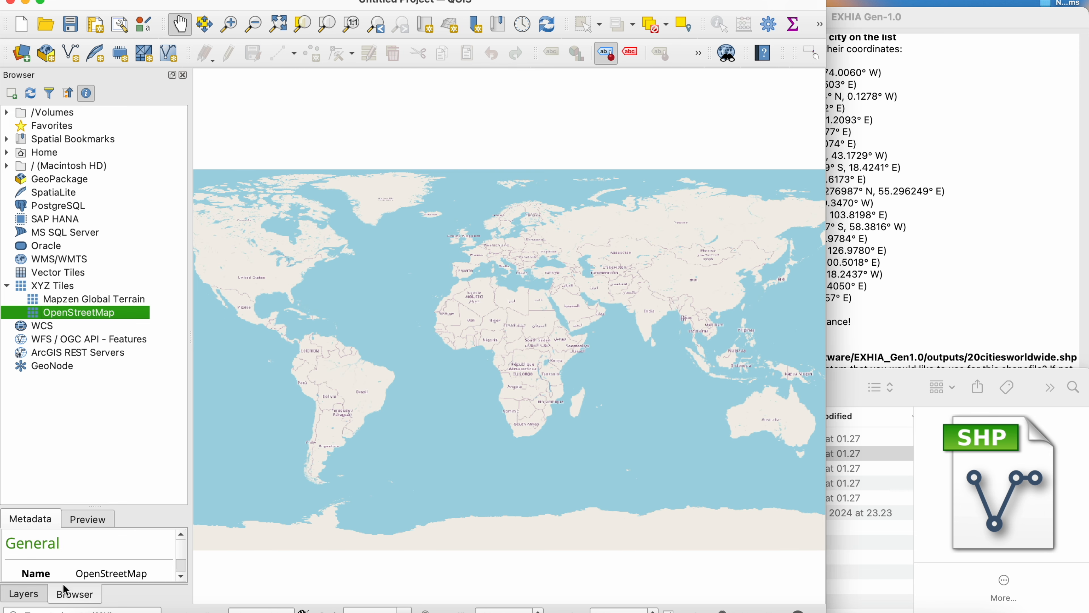
left_click(38, 594)
left_click_drag(108, 115, 109, 140)
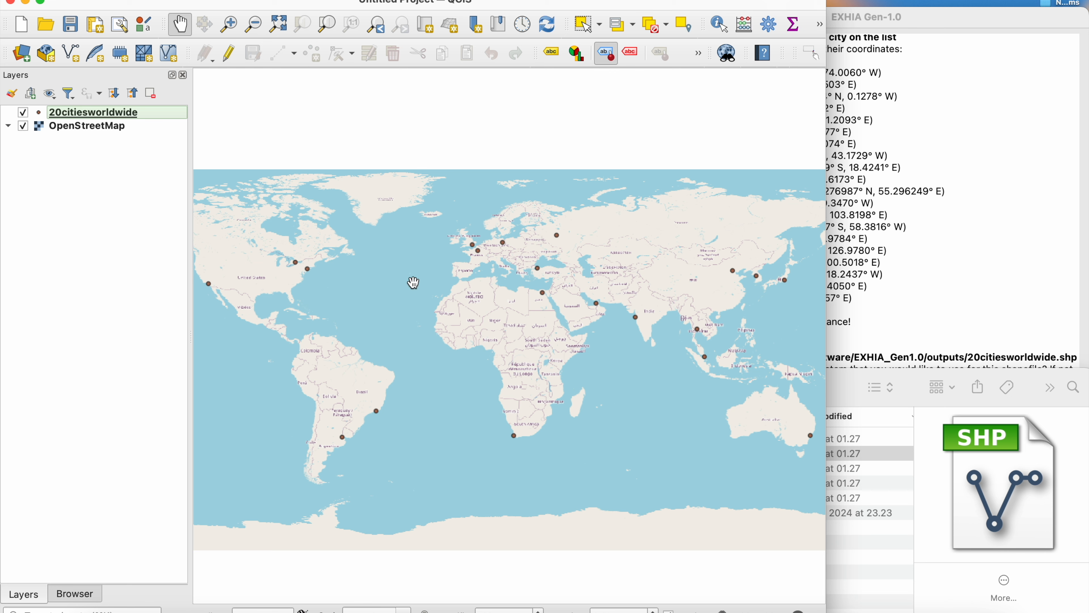
- Review the city, latitude and longitude records in the 20citiesworldwide attribute table, and close the table
right_click(114, 116)
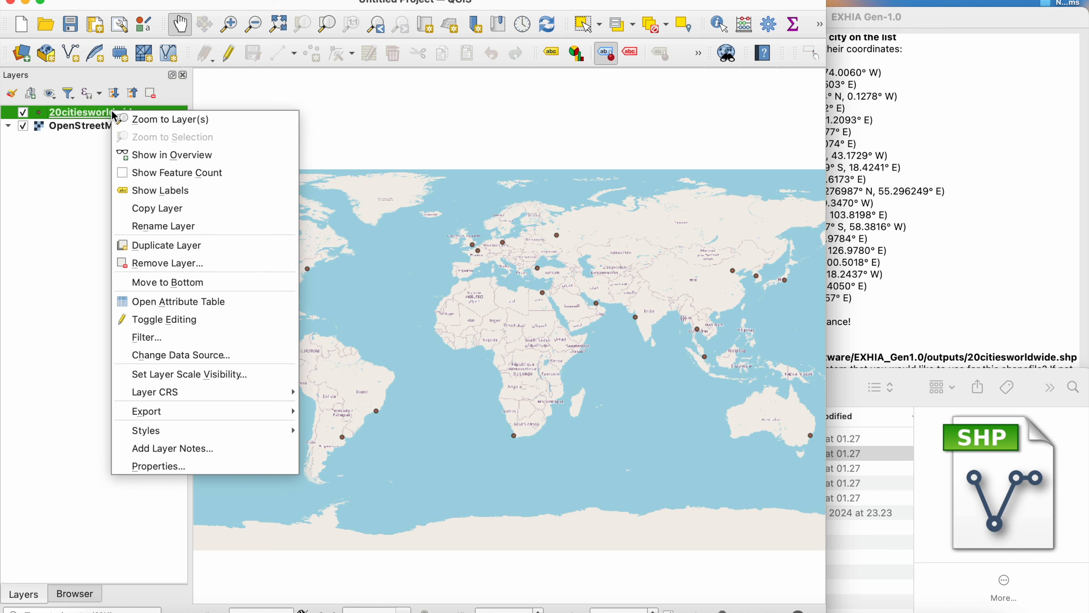
left_click(158, 300)
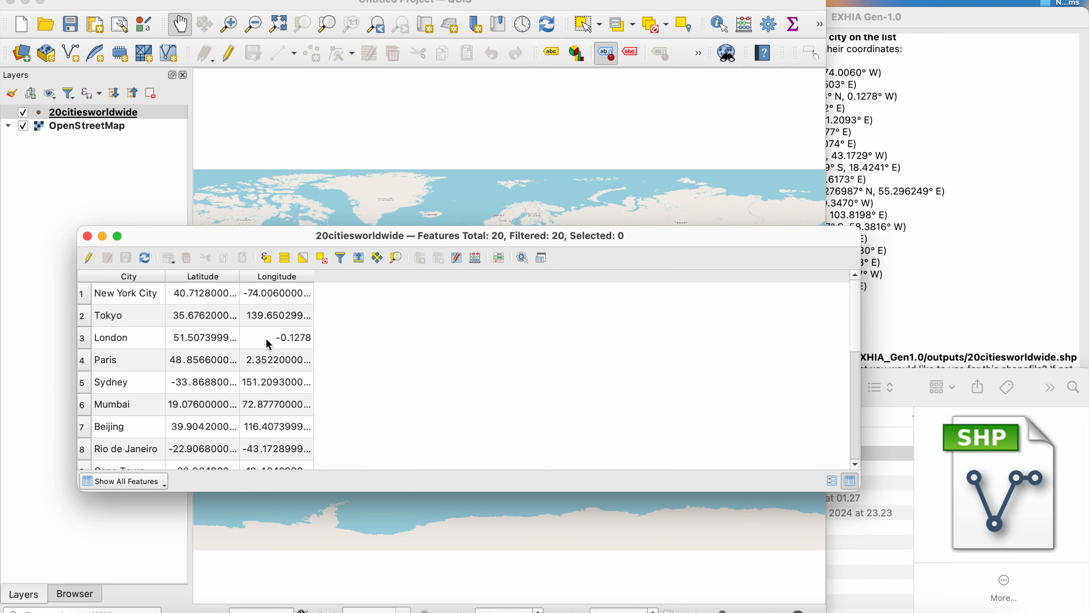
scroll(277, 390, "down", 5)
scroll(277, 390, "up", 5)
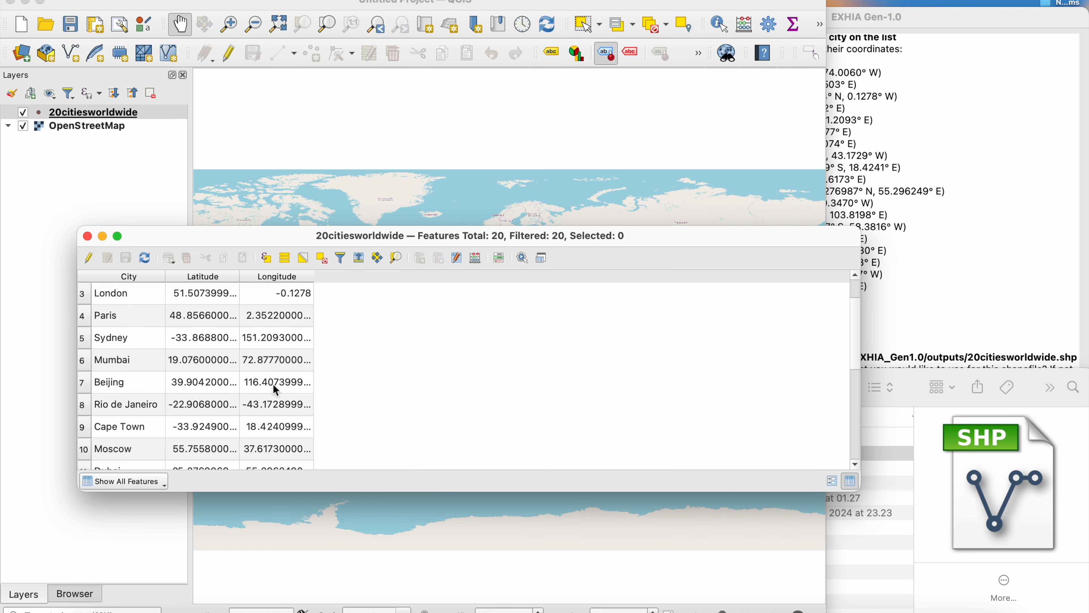
left_click(86, 236)
- Style the 20citiesworldwide points as larger red circles and narrow the QGIS window
double_click(42, 113)
left_click(695, 564)
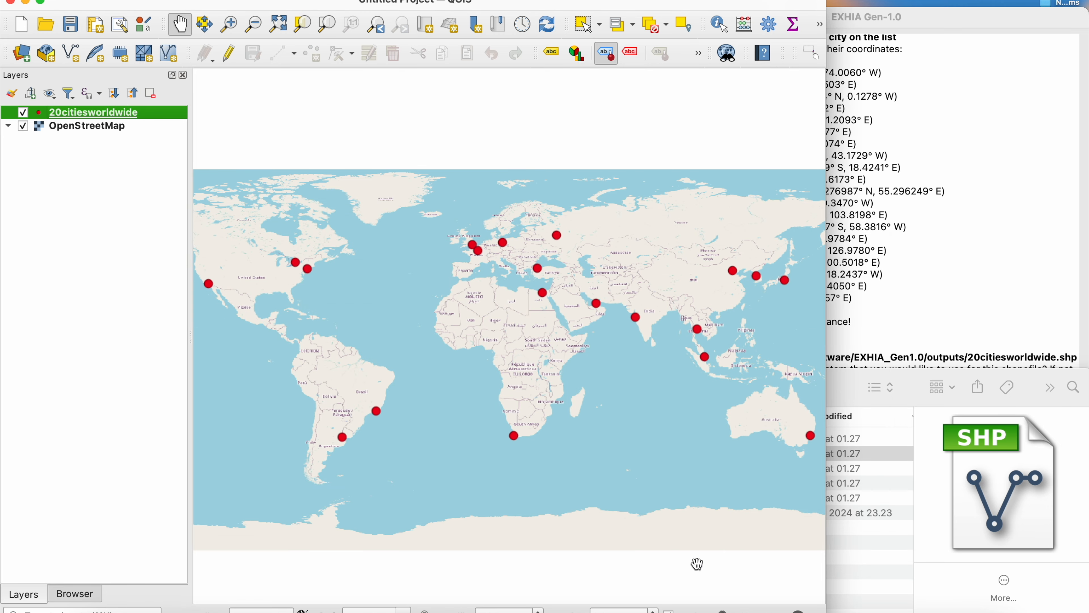
left_click_drag(826, 262, 701, 266)
- Switch to EXHIA Gen-1.0 and ask it to add 2020 population data to the shapefile in a 'pop2020' column
left_click(749, 322)
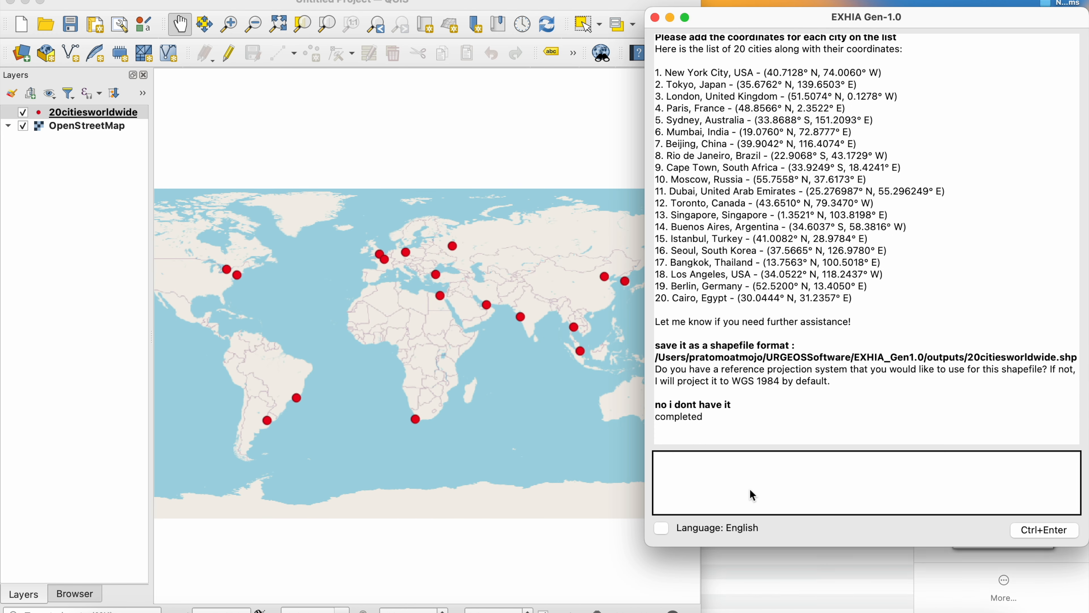
type("Please add the population data for ")
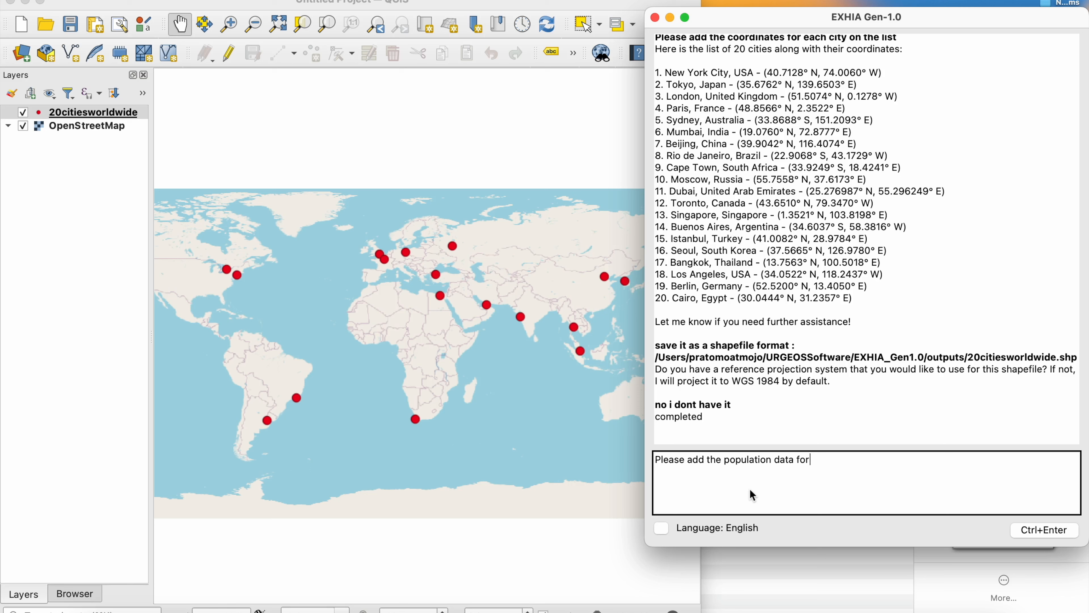
type("the year 2020 to the shapefile")
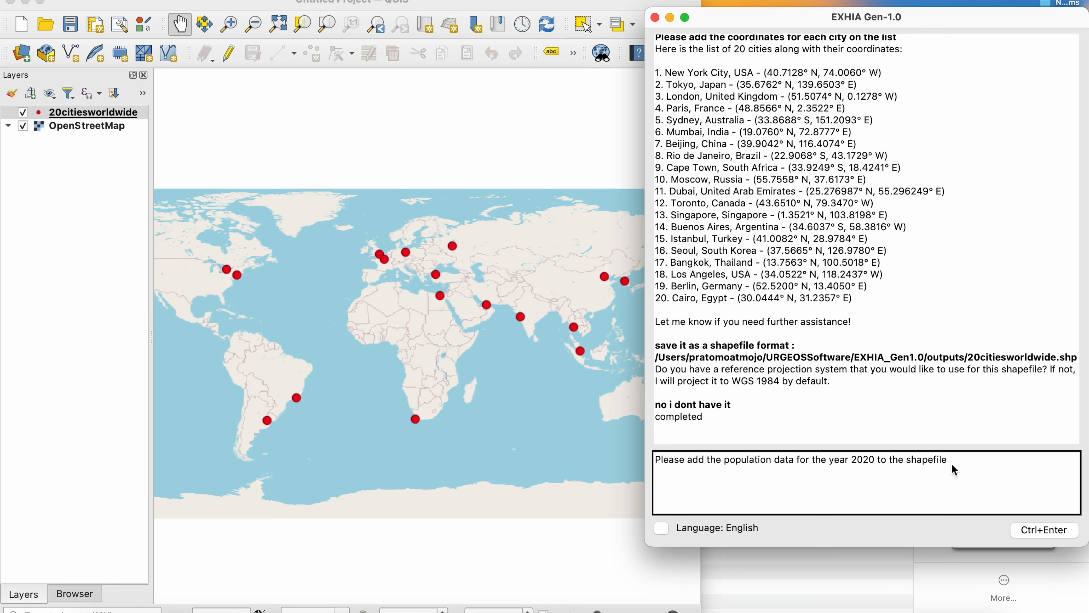
type(". Insert the population data into")
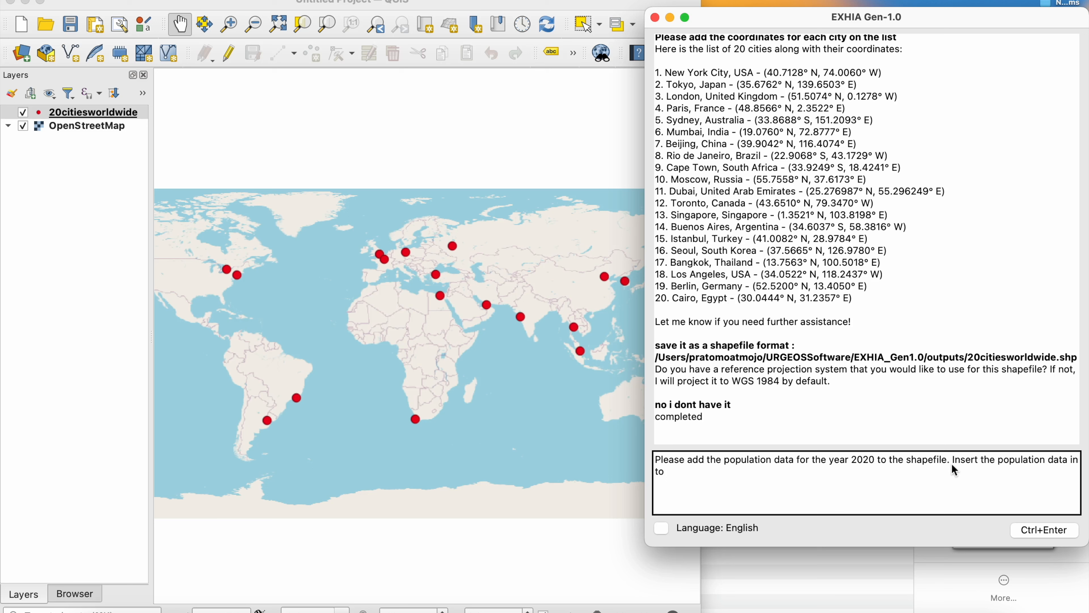
type("'pop2020' column")
key("ctrl+Return")
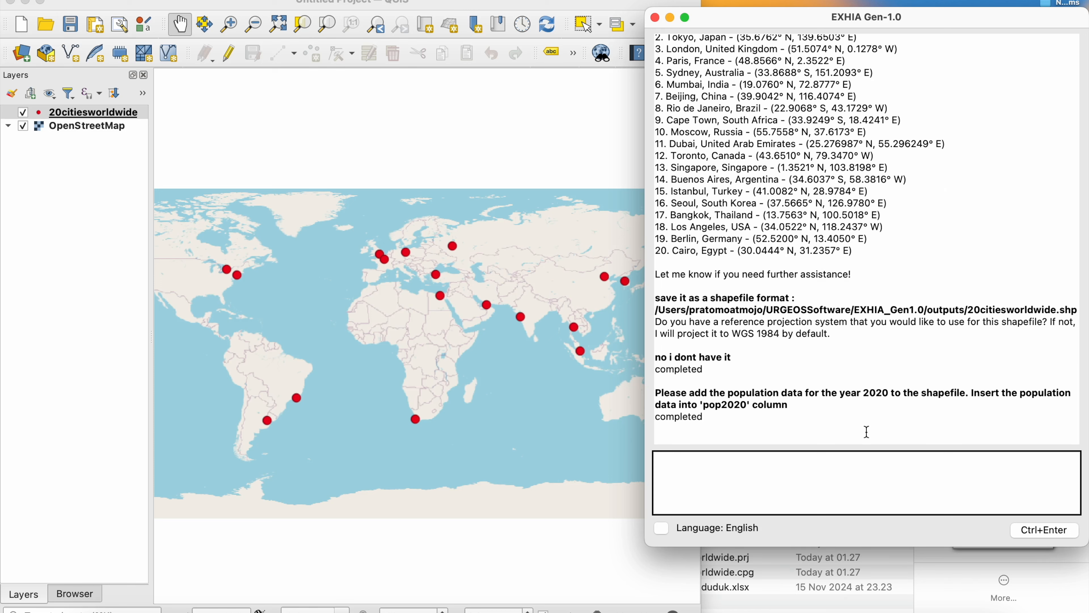
- Widen the outputs folder's columns, load 20citiesworldwide_with_population.shp into QGIS and hide the original 20citiesworldwide layer
left_click(841, 565)
left_click_drag(913, 420, 1064, 420)
left_click_drag(790, 419, 867, 419)
left_click_drag(743, 458, 141, 130)
left_click(23, 125)
- Open the attribute table of the 20citiesworldwide_with_population layer to check the pop2020 column
right_click(77, 112)
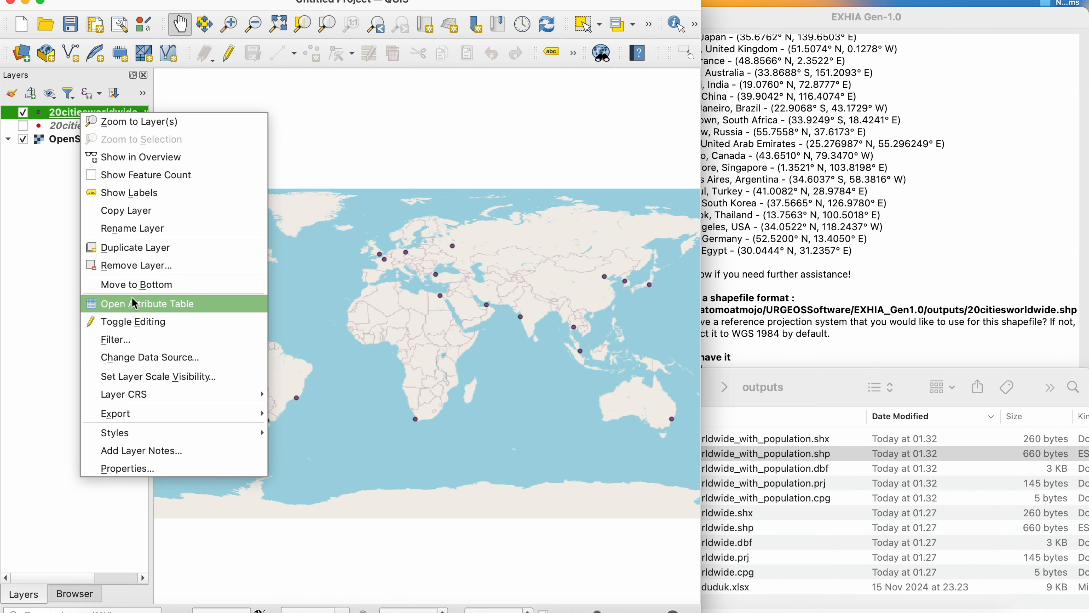
left_click(139, 304)
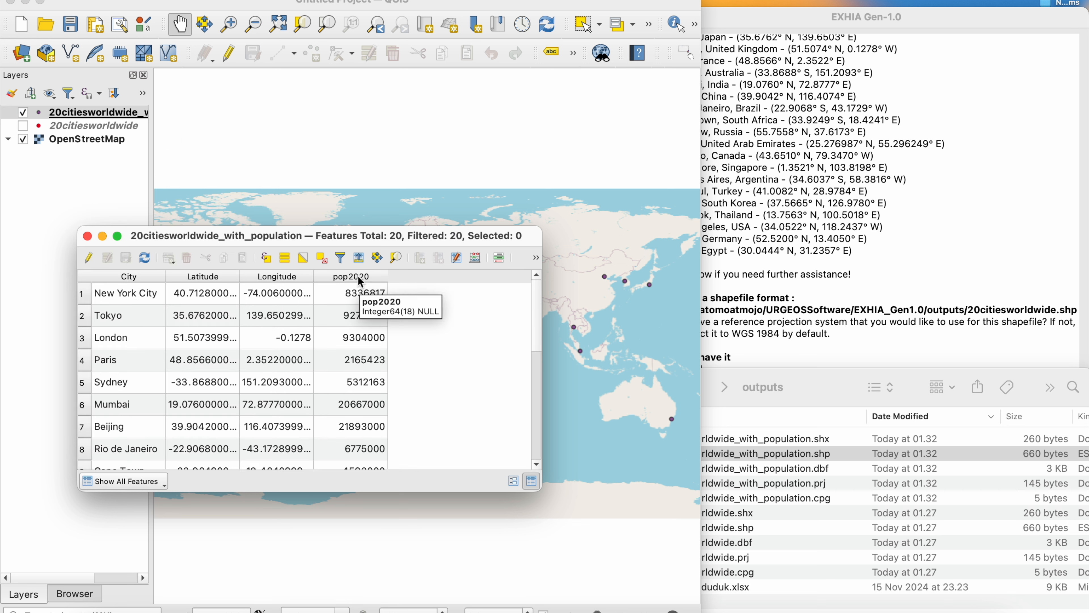
- Review the pop2020 values across all cities in the 20citiesworldwide_with_population attribute table, and close the table
scroll(351, 385, "down", 5)
scroll(352, 386, "up", 5)
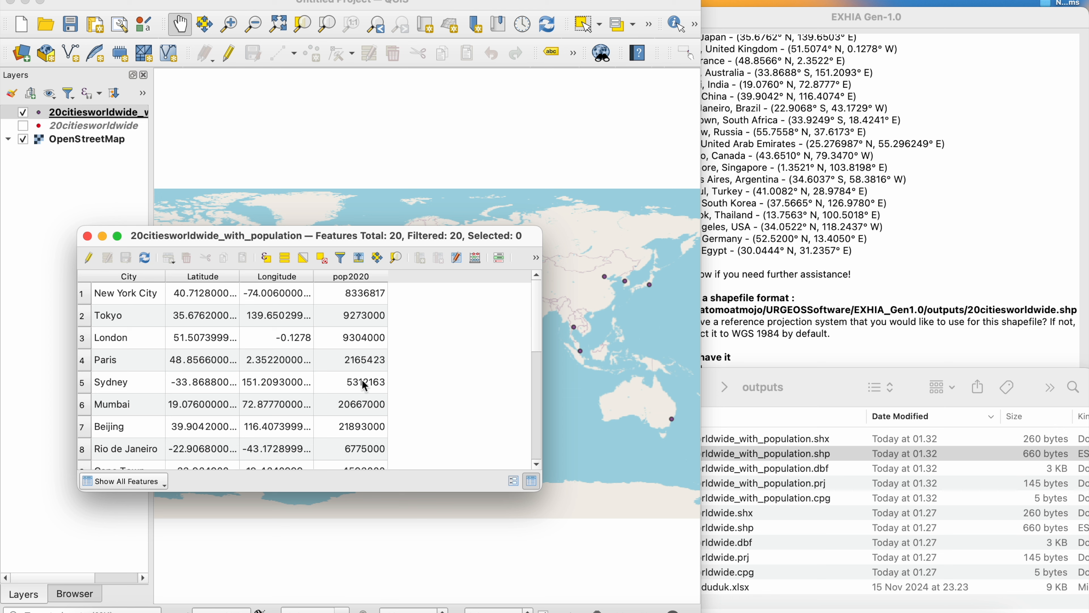
scroll(364, 385, "down", 3)
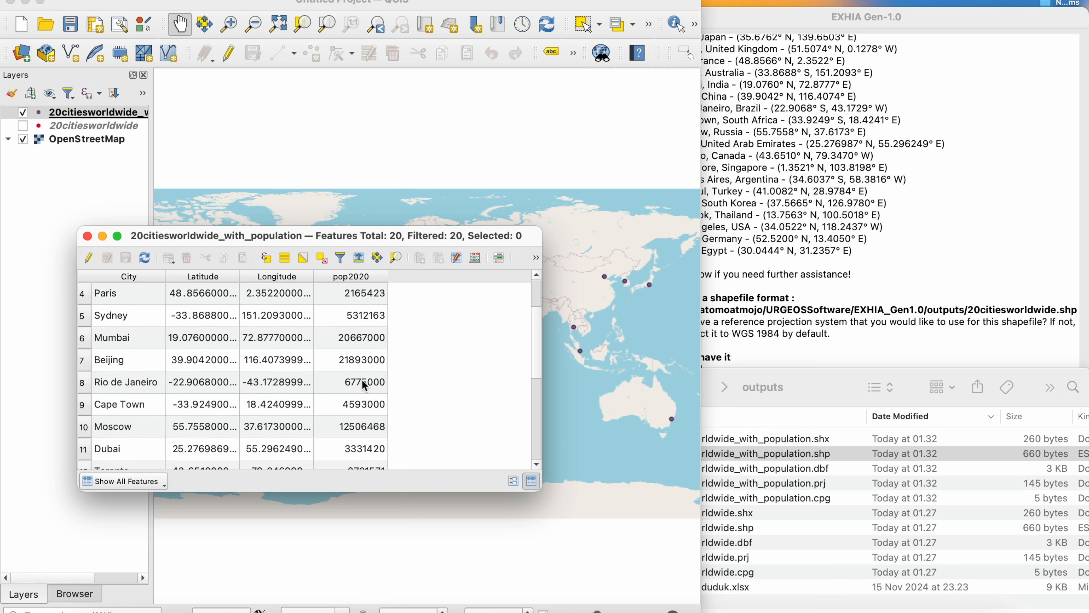
scroll(365, 386, "down", 2)
scroll(364, 386, "down", 7)
scroll(364, 385, "up", 12)
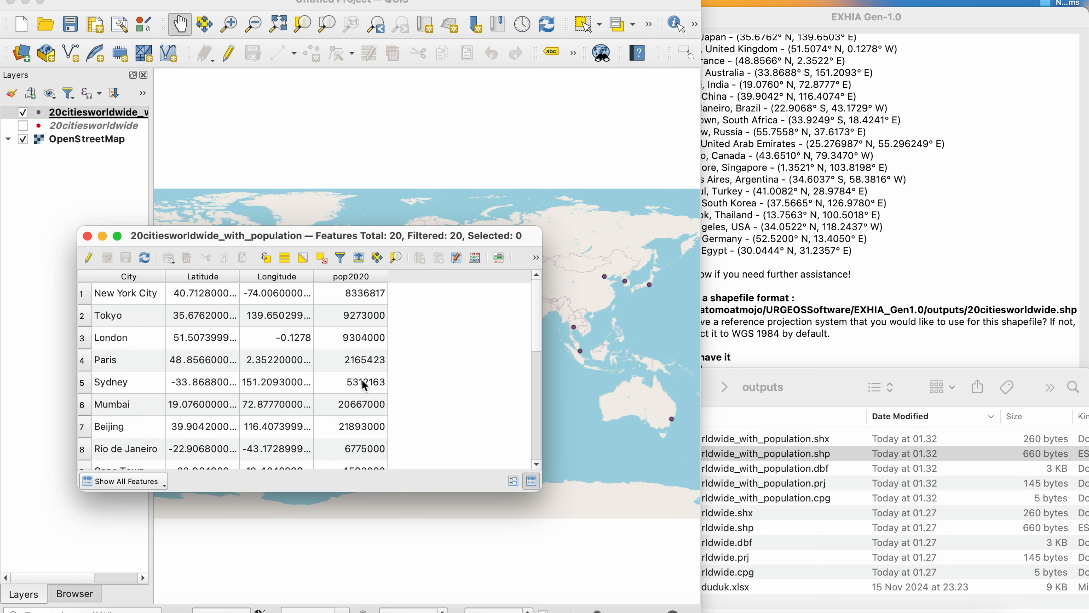
left_click(88, 237)
- Switch to EXHIA Gen-1.0 and ask it to create lines that connect one city to all cities, saved in shapefile format as well
left_click(795, 294)
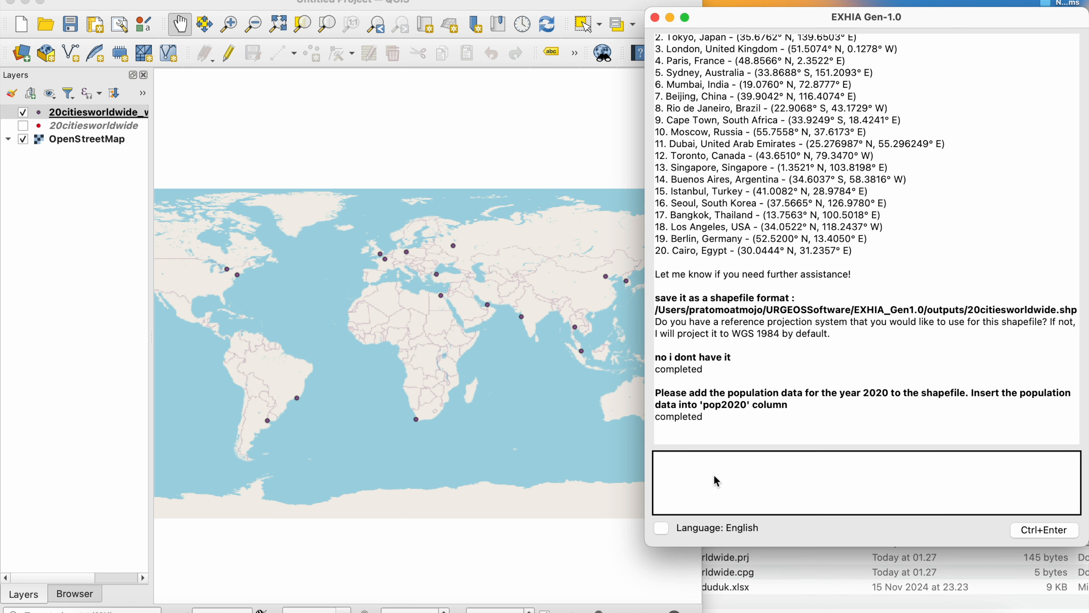
type("Create l")
type("ines that connecto")
key("BackSpace")
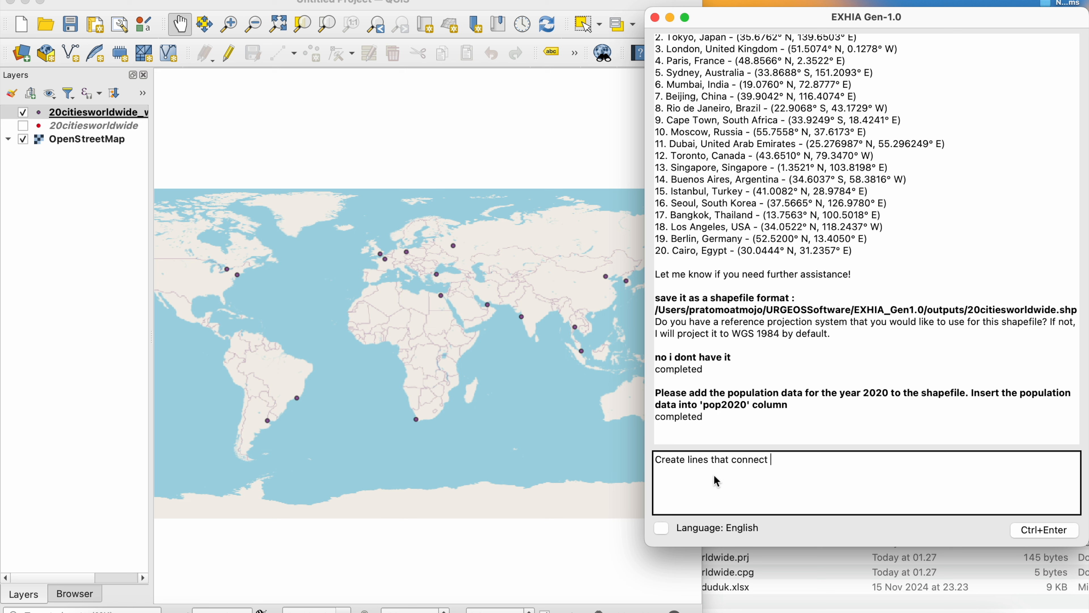
type("on")
key("BackSpace")
type("e li")
key("BackSpace")
type("city of")
key("BackSpace")
key("BackSpace")
type("to all cities, and save it as a shapefile format as well")
key("ctrl+Return")
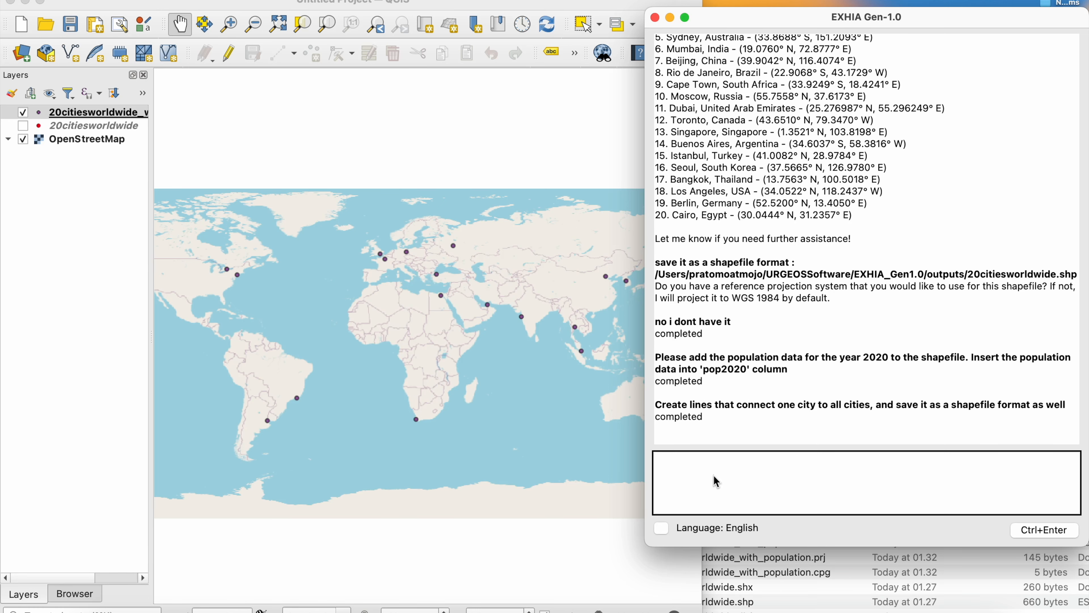
- Load city_connections.shp from the outputs folder into QGIS and inspect the connecting lines on the map
left_click(771, 573)
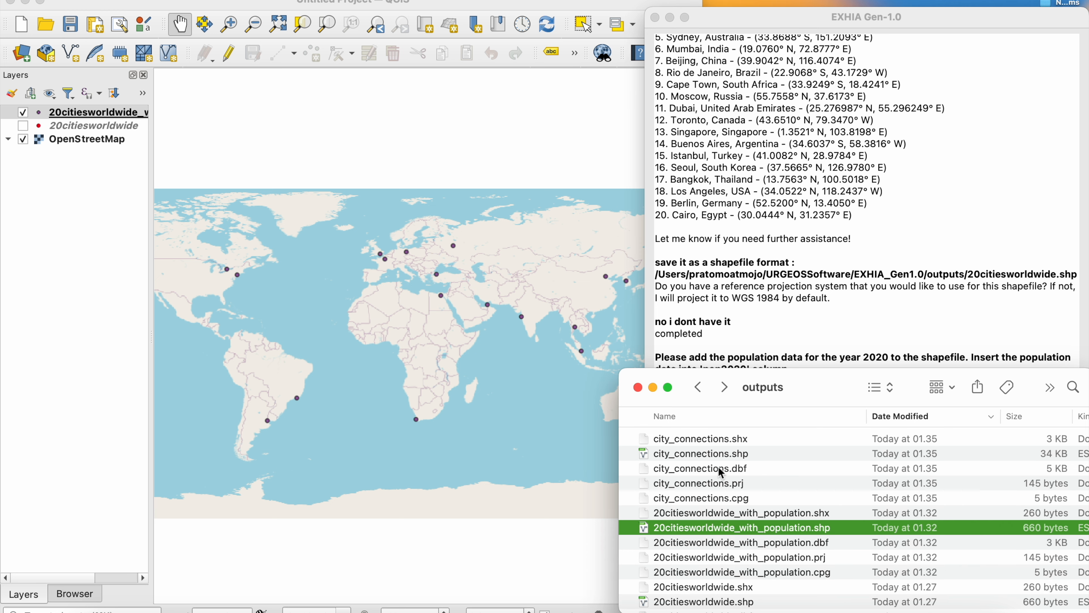
left_click_drag(737, 460, 98, 120)
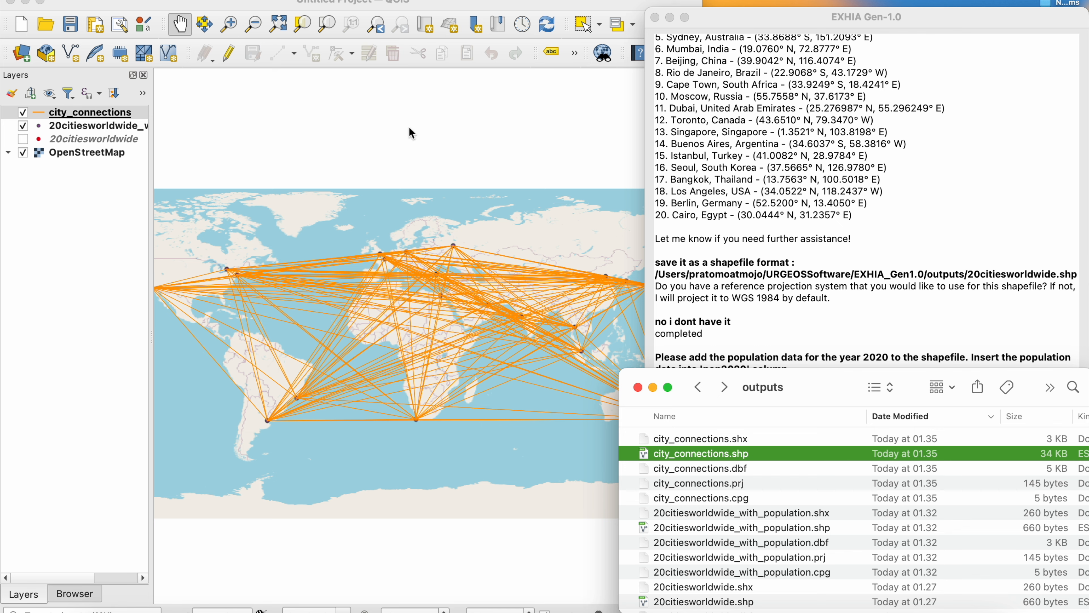
scroll(467, 292, "up", 3)
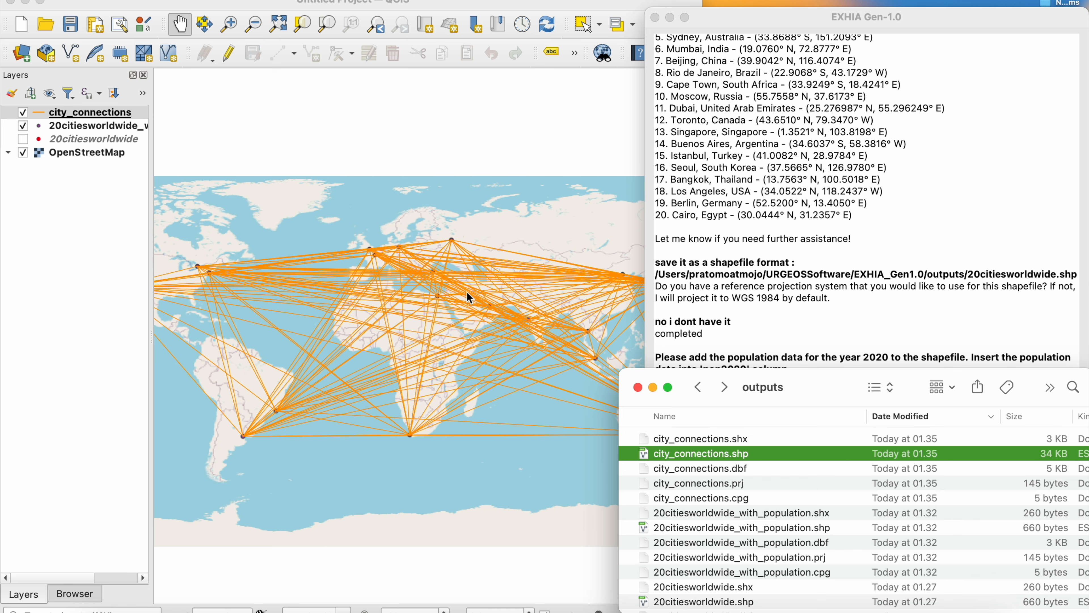
scroll(468, 295, "up", 2)
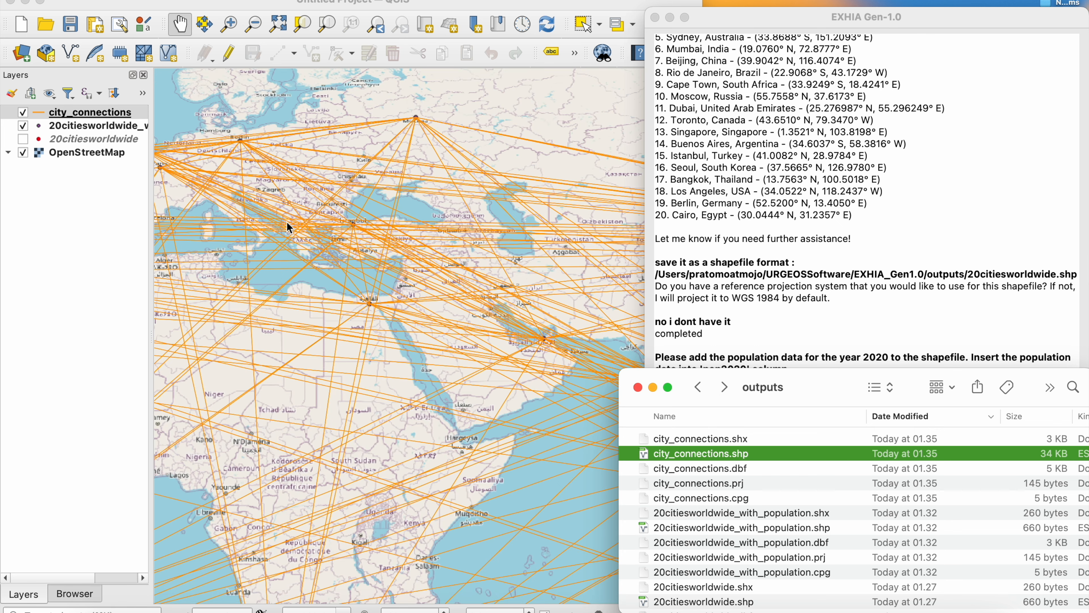
scroll(338, 243, "down", 2)
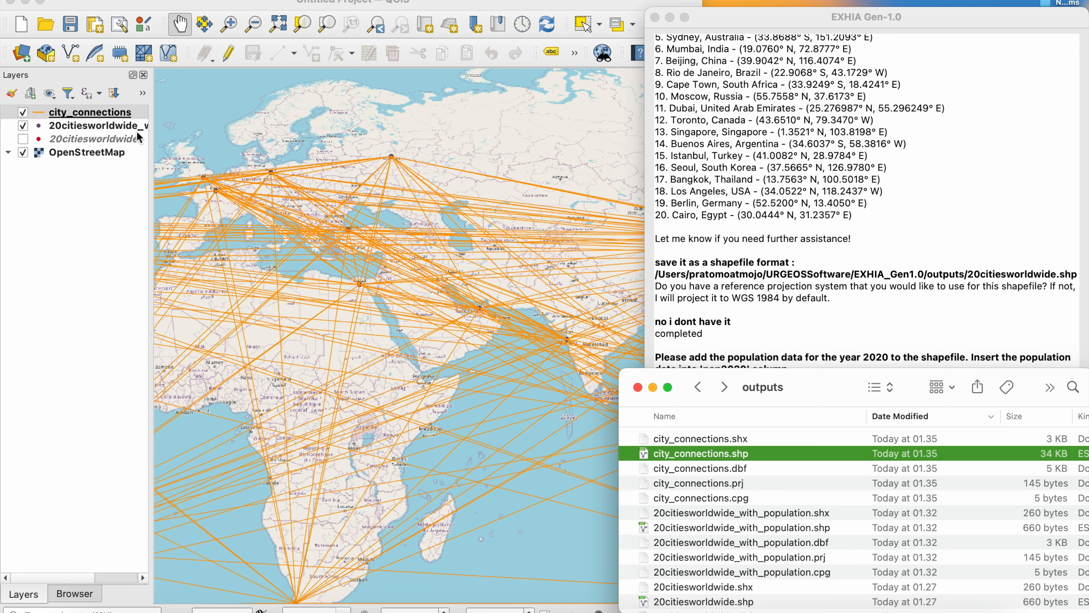
- Check the attribute table of the city_connections layer, close it and view the connection lines across the whole world
right_click(120, 122)
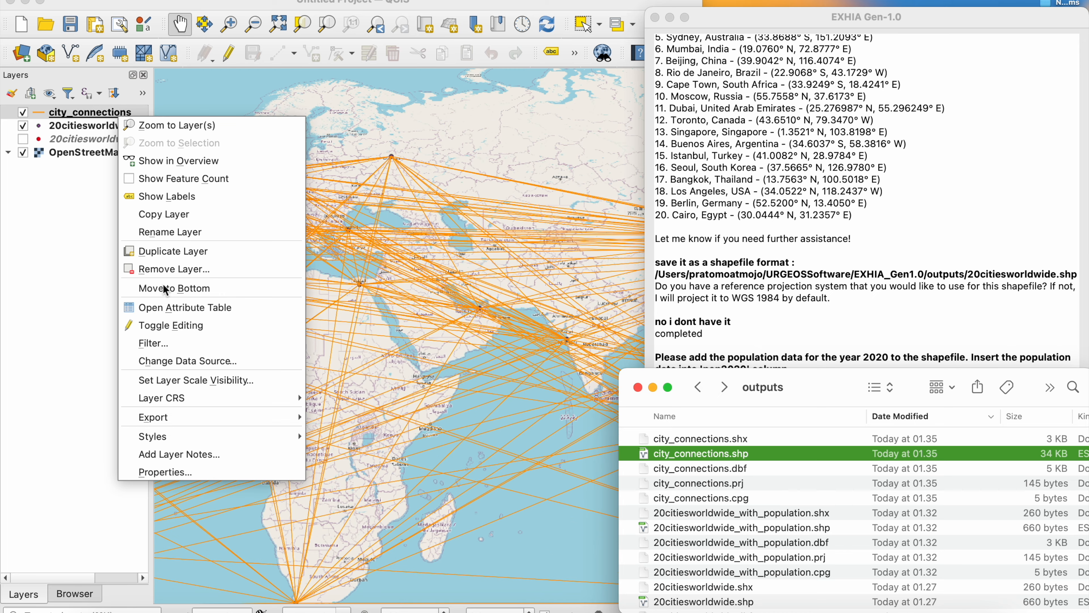
left_click(166, 314)
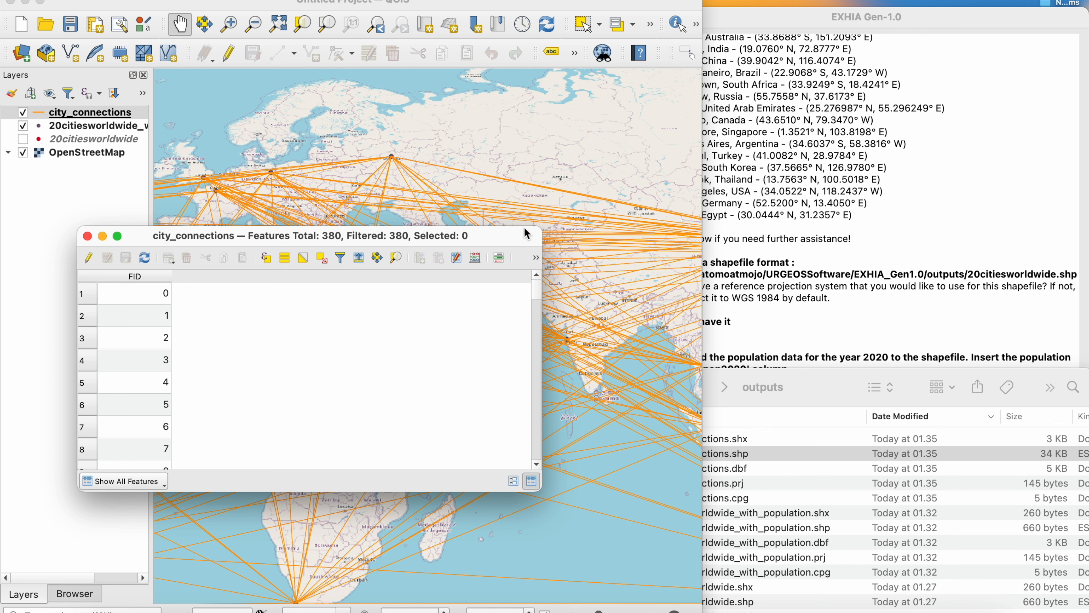
left_click(87, 236)
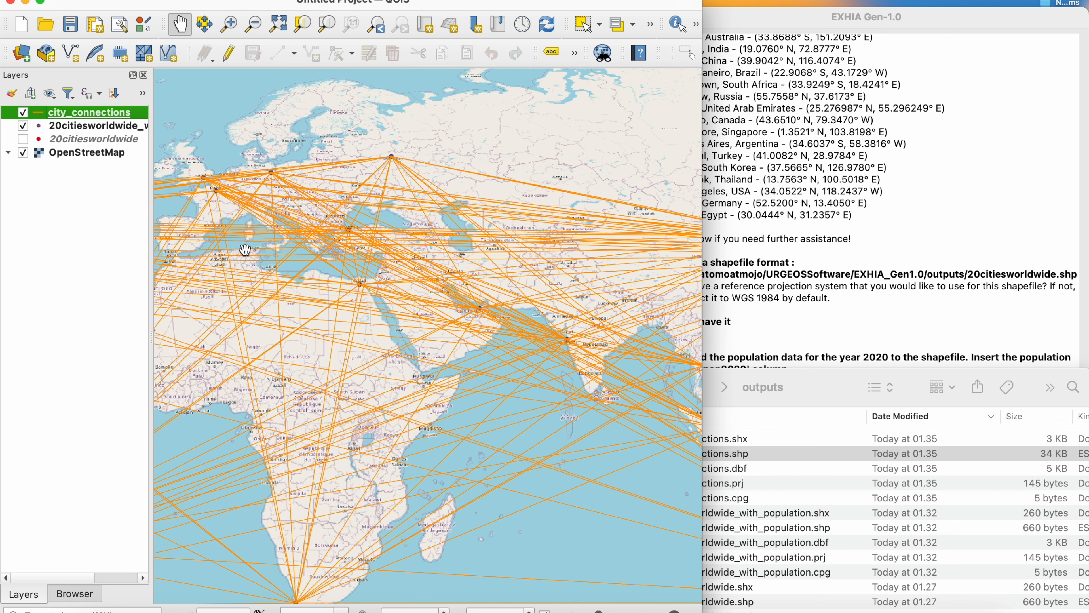
scroll(245, 249, "down", 1)
scroll(245, 250, "down", 2)
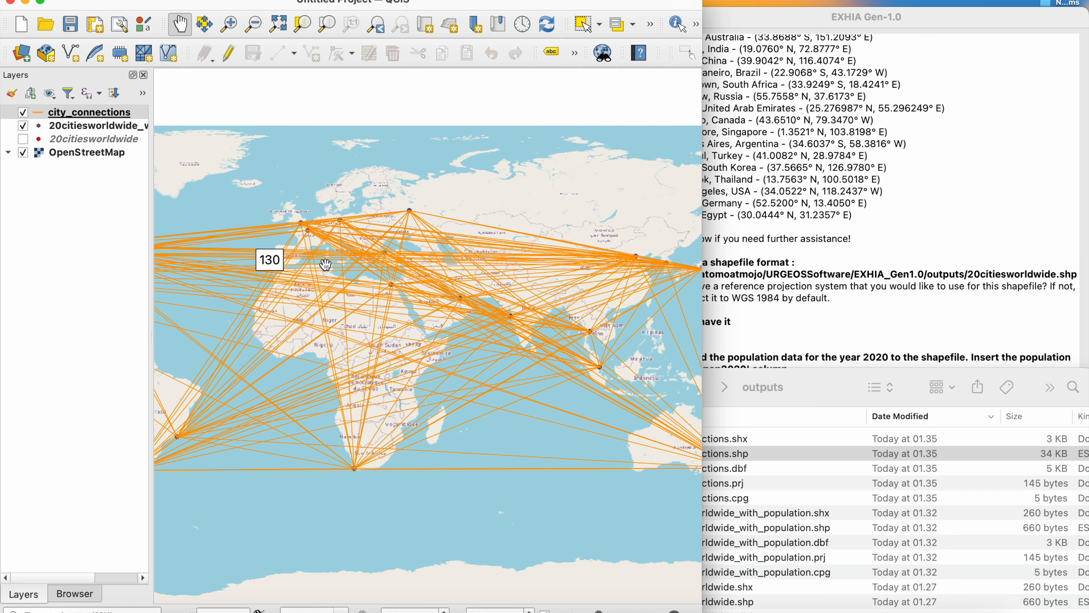
left_click_drag(330, 270, 267, 186)
left_click(290, 210)
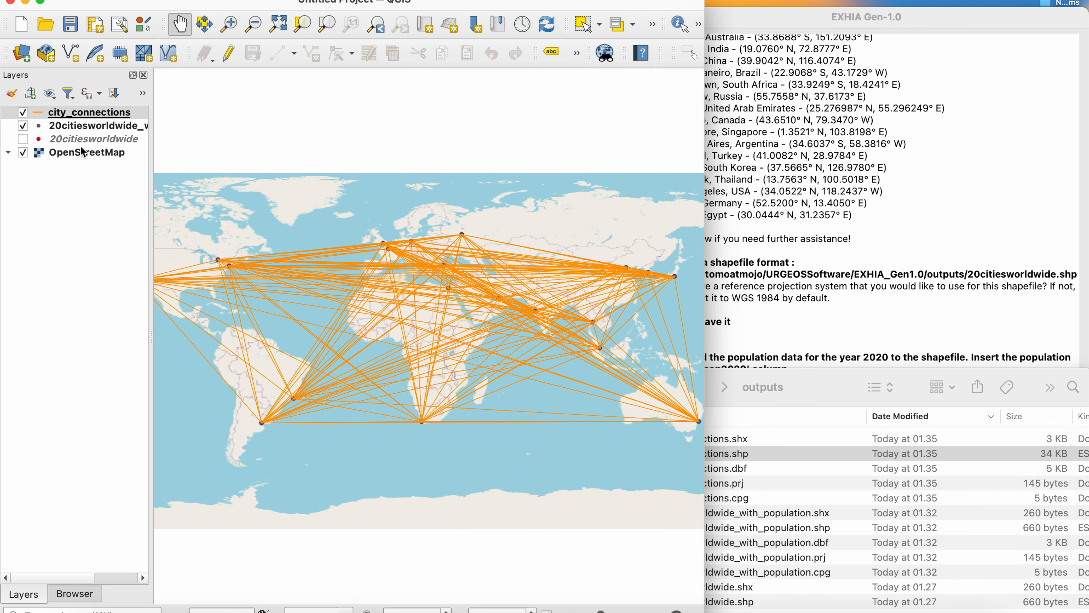
left_click(74, 130)
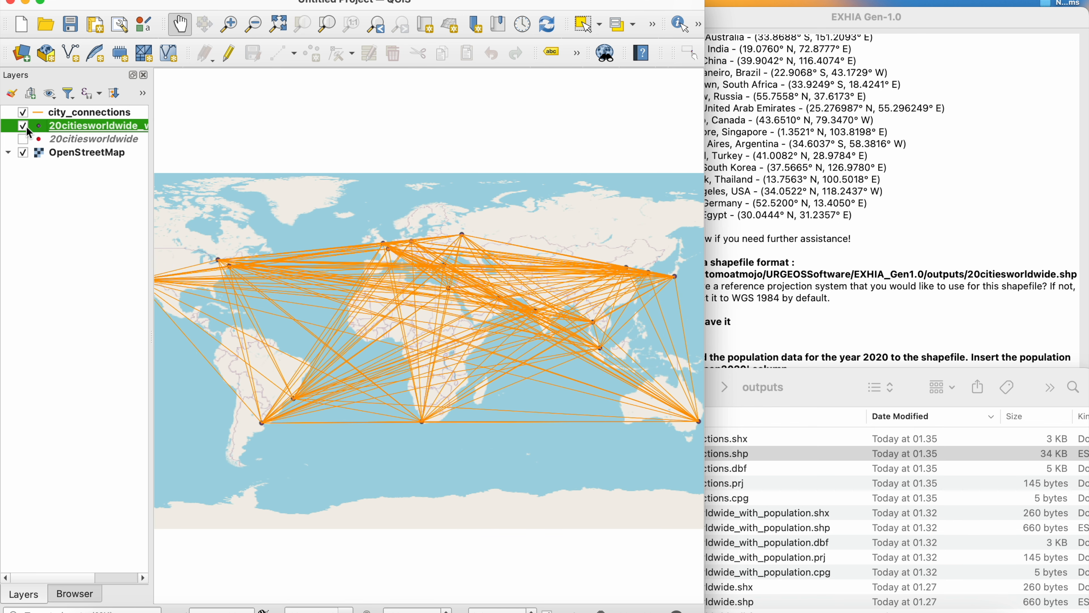
left_click(72, 140)
right_click(83, 147)
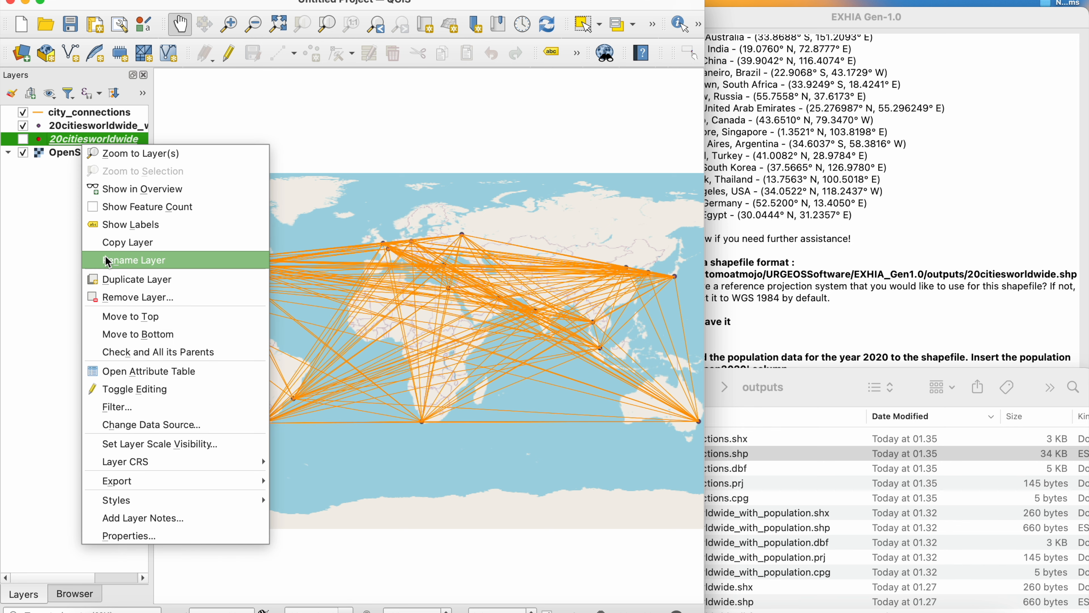
left_click(108, 294)
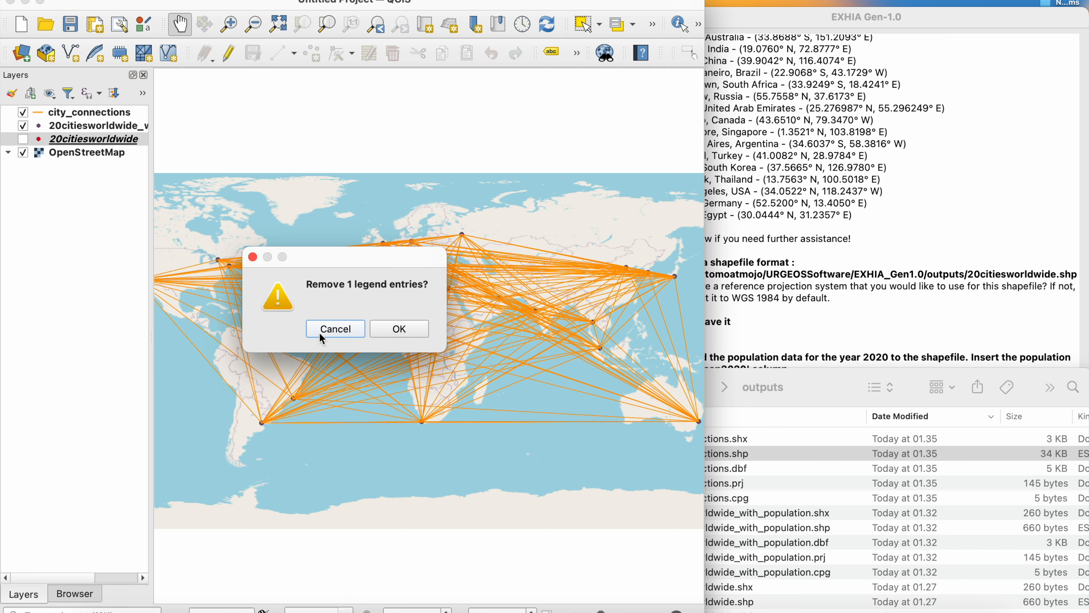
left_click(336, 329)
- In EXHIA, draft a gravity analysis request: (population of city A in 2020 * population of city B in 2020) / (distance between city A and city B ** 2)
left_click(851, 333)
left_click(768, 488)
type("try")
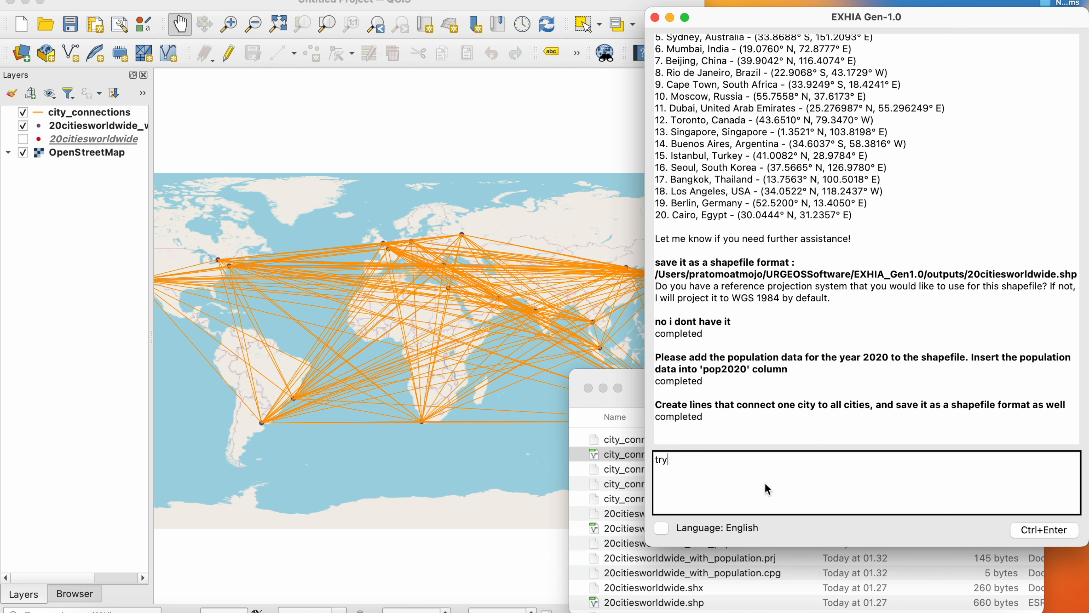
type(" creating a gravity analysis using the formula: ")
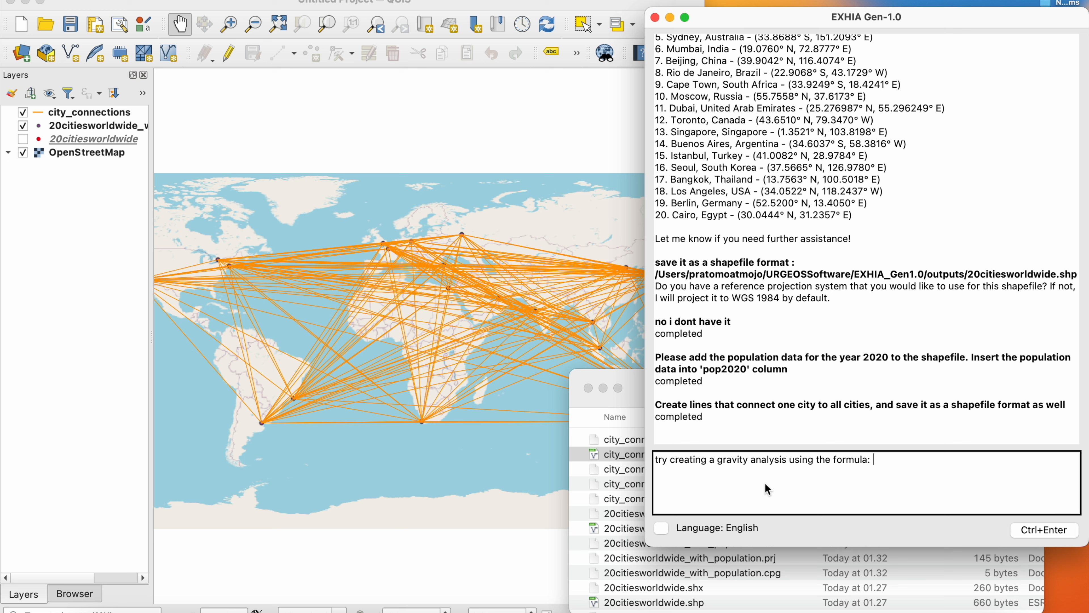
type("(population of city A in 2020 * population of city B in")
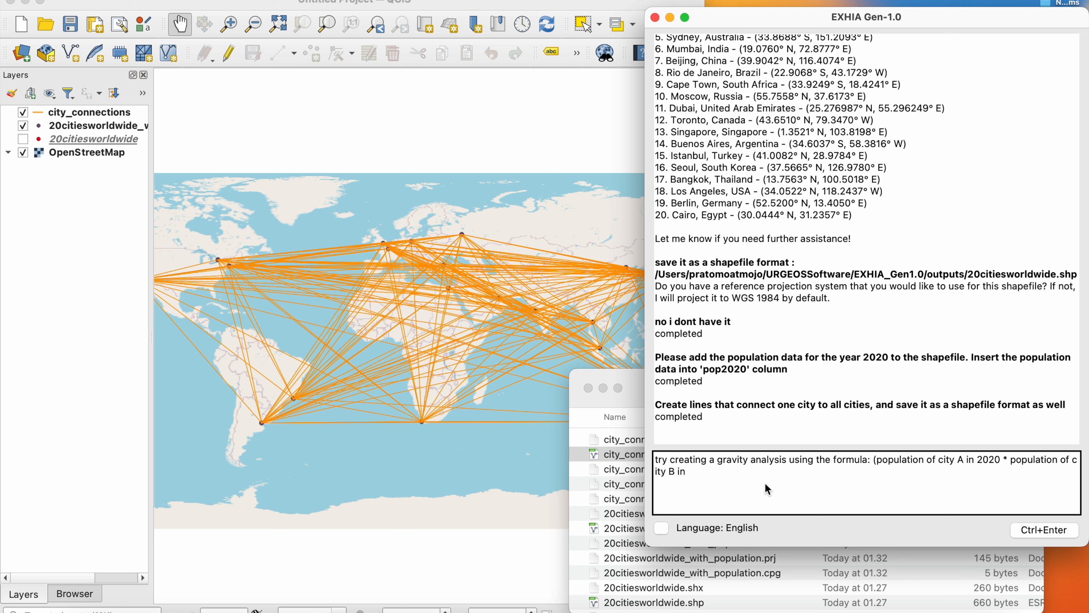
type(" 2020) / (distance between")
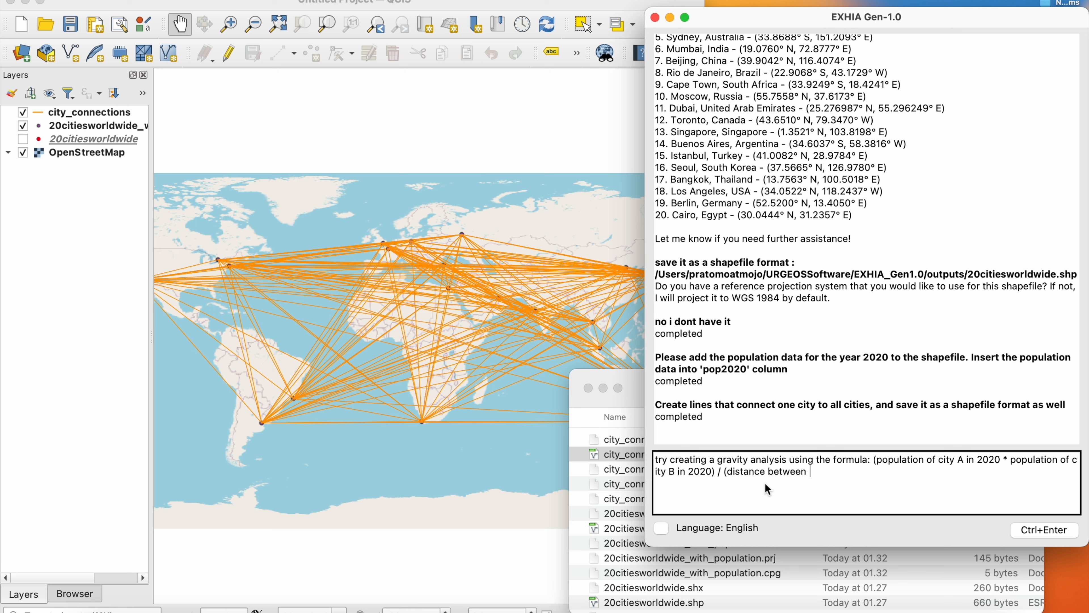
type(" city A and city B ** 2). Then, ")
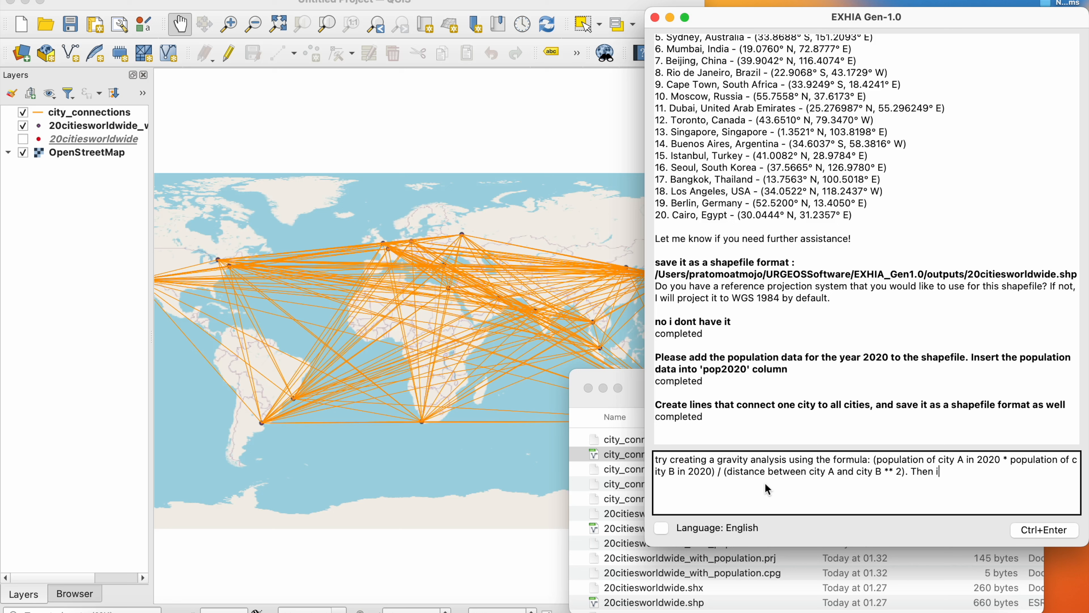
type("insert this gravity value into ")
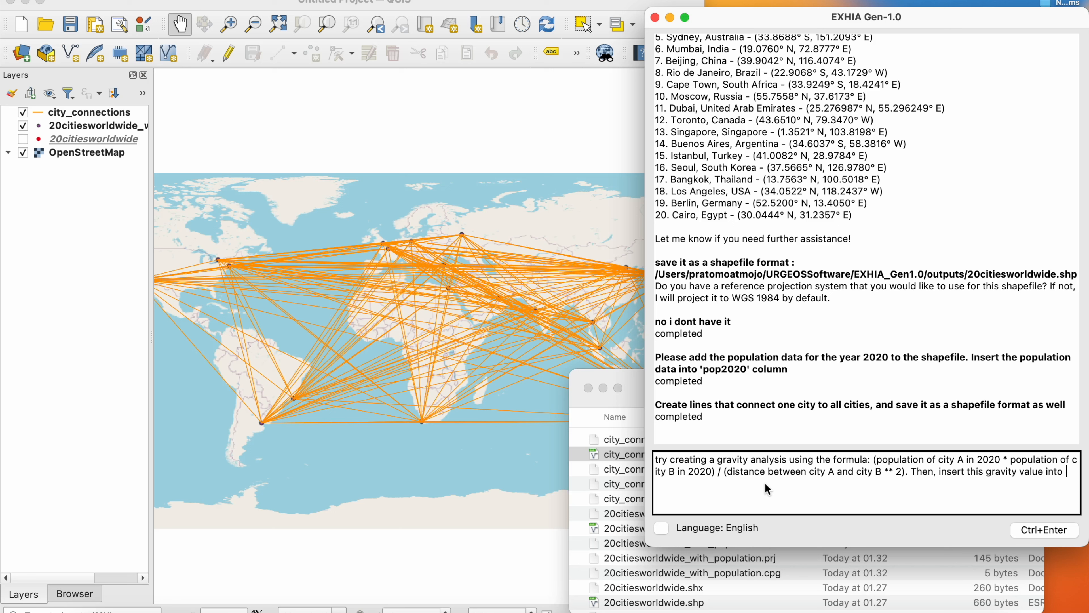
type("the line that was create earlier")
- Complete the request by asking to insert this gravity value into the line created earlier, and send it
left_click(1044, 530)
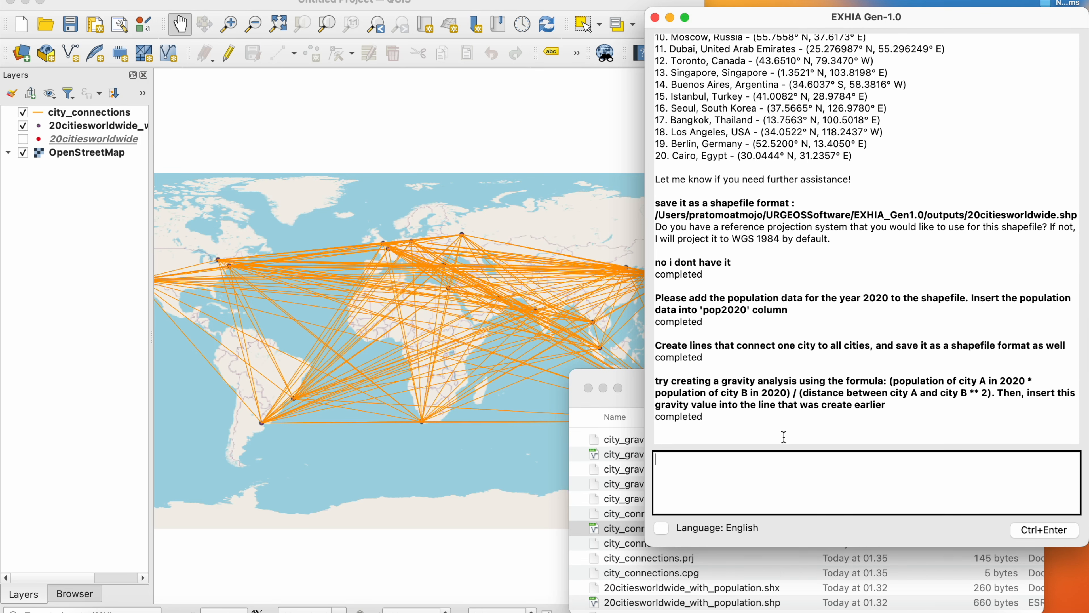
- Load city_gravity_connections.shp from the outputs folder into QGIS, widen the layer list and hide the city_connections layer
left_click(635, 401)
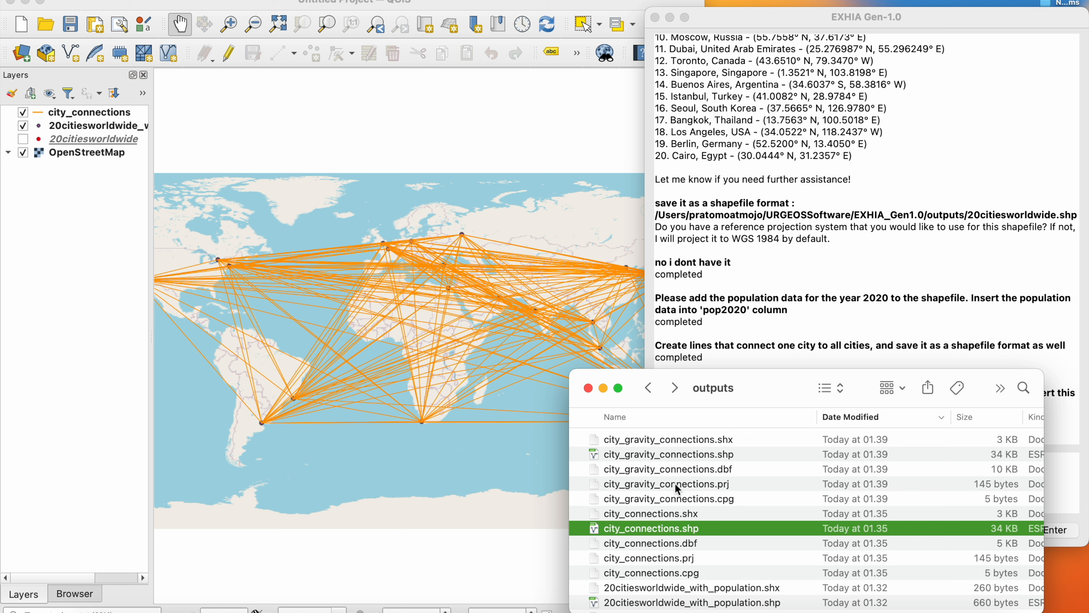
left_click_drag(686, 455, 90, 111)
left_click(95, 145)
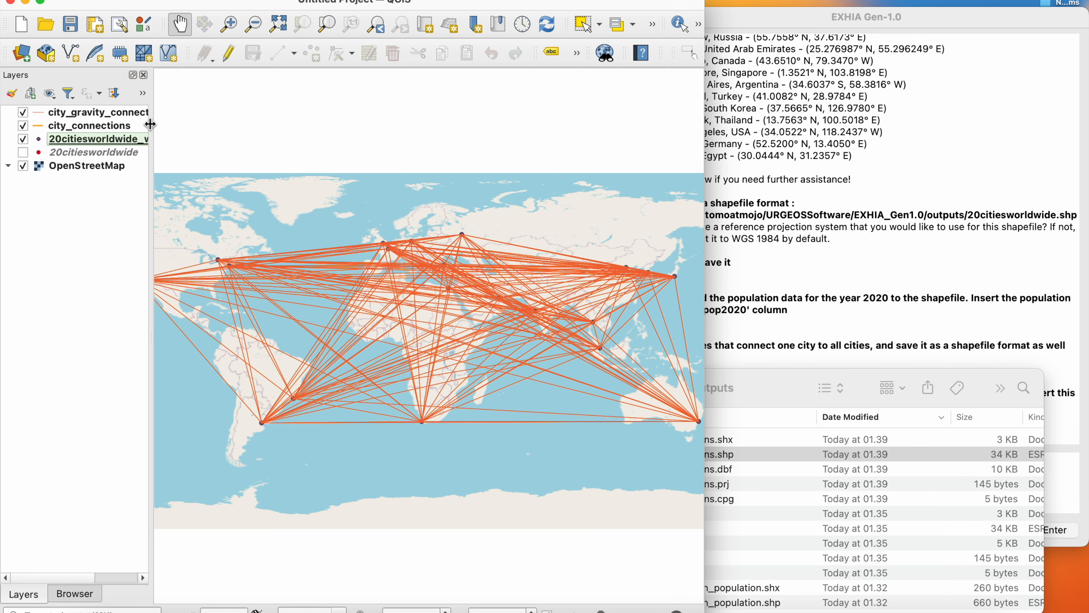
left_click_drag(150, 124, 176, 126)
left_click(23, 125)
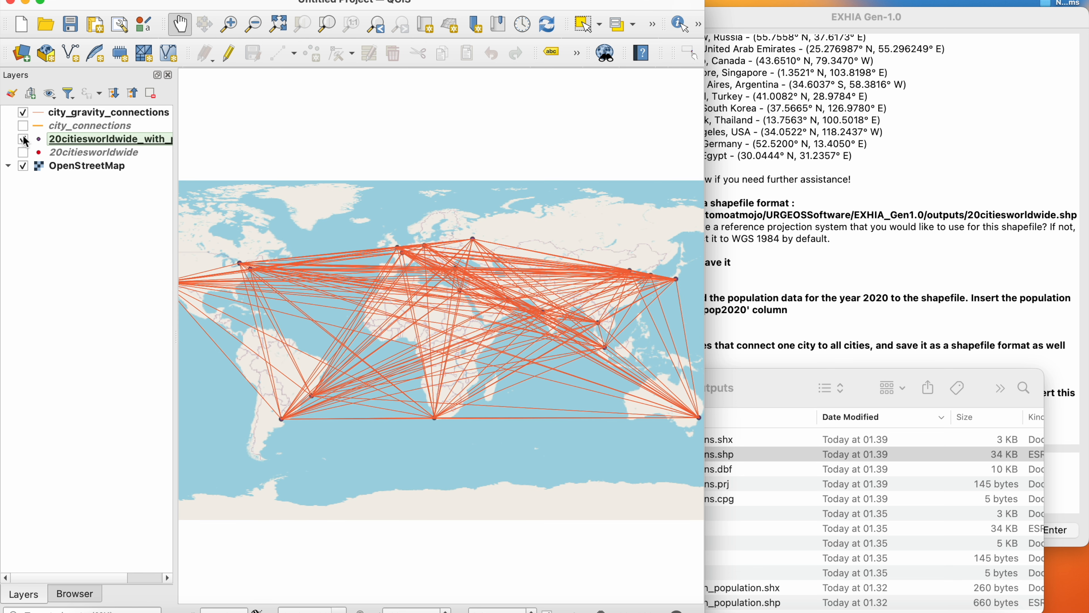
- Check the gravity values in the attribute table of the city_gravity_connections layer, and close the table
left_click(80, 117)
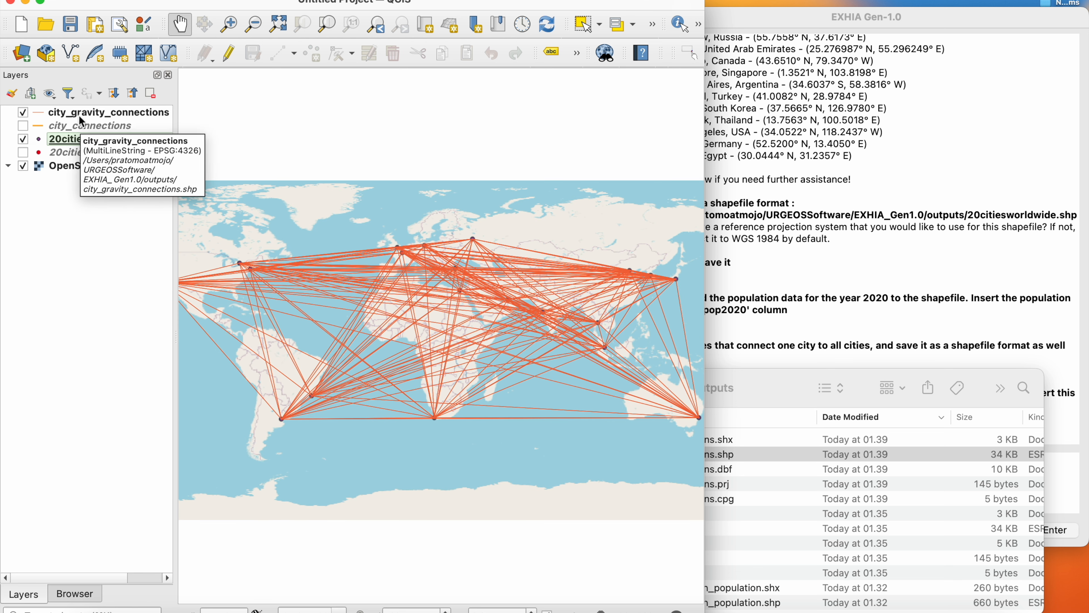
right_click(80, 114)
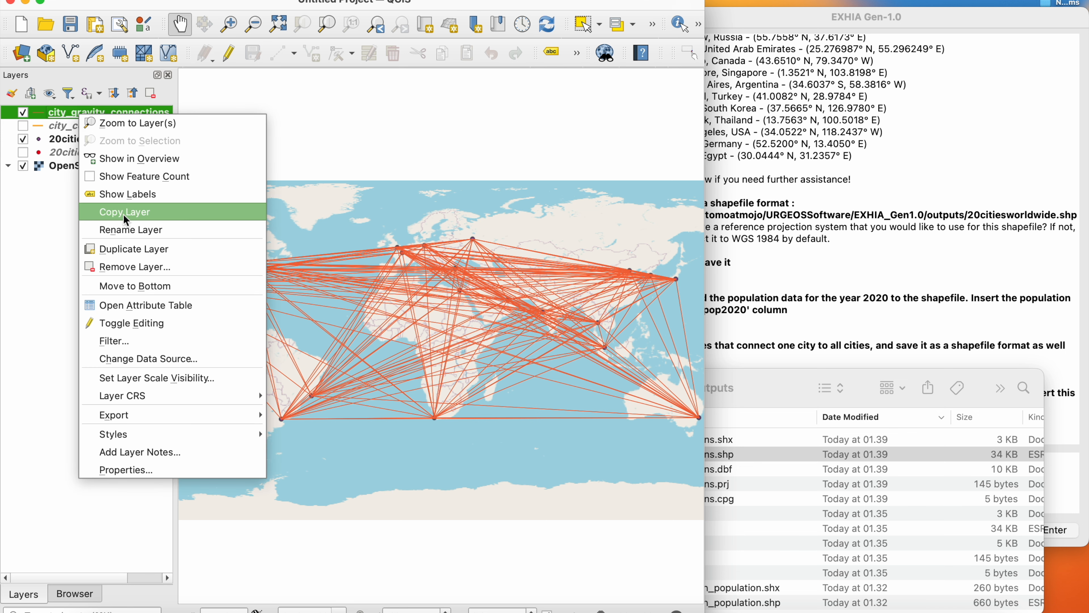
left_click(148, 305)
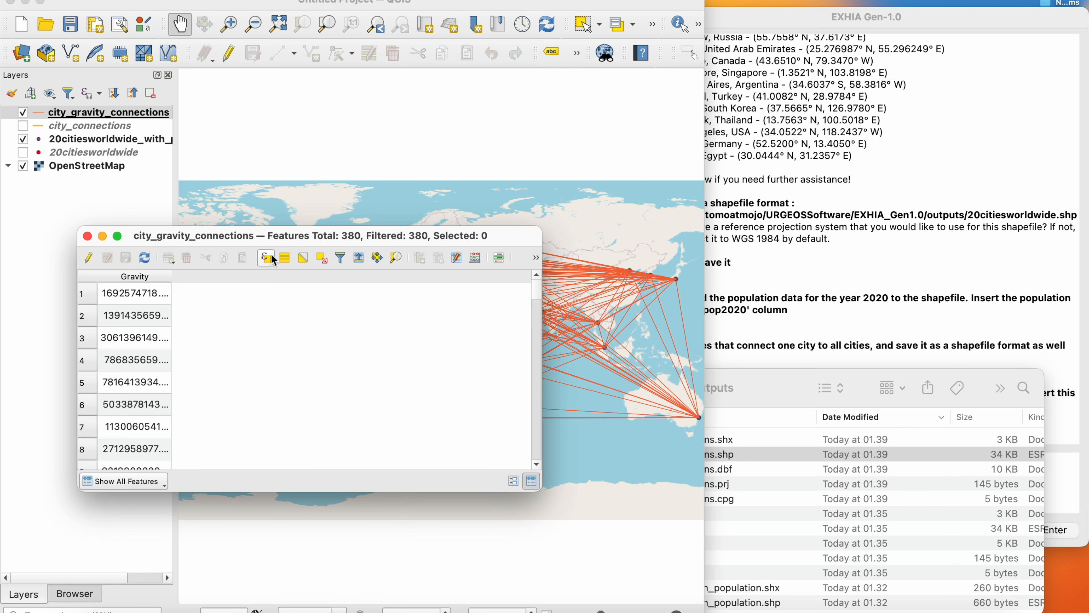
left_click_drag(260, 240, 378, 235)
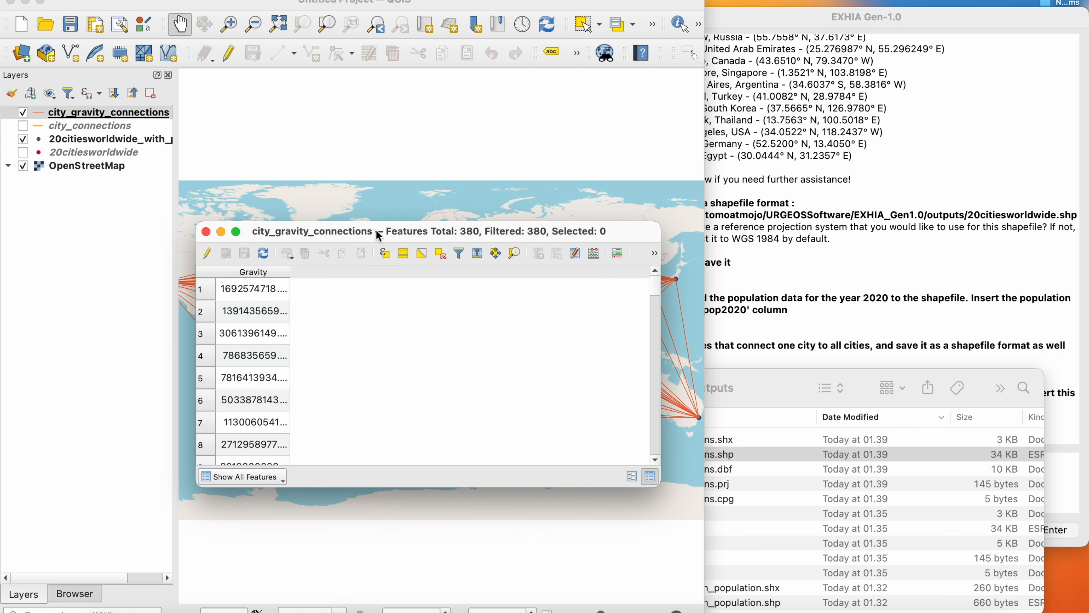
left_click(206, 232)
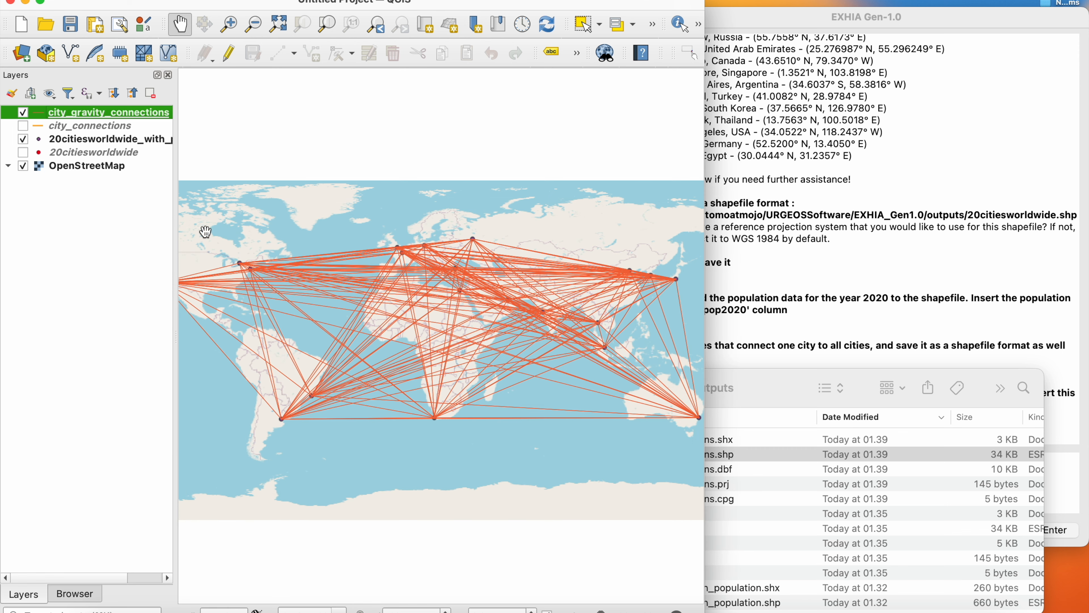
- Style the city_gravity_connections layer as Graduated by the Gravity field, using the Reds color ramp and five Equal Count (Quantile) classes
double_click(105, 112)
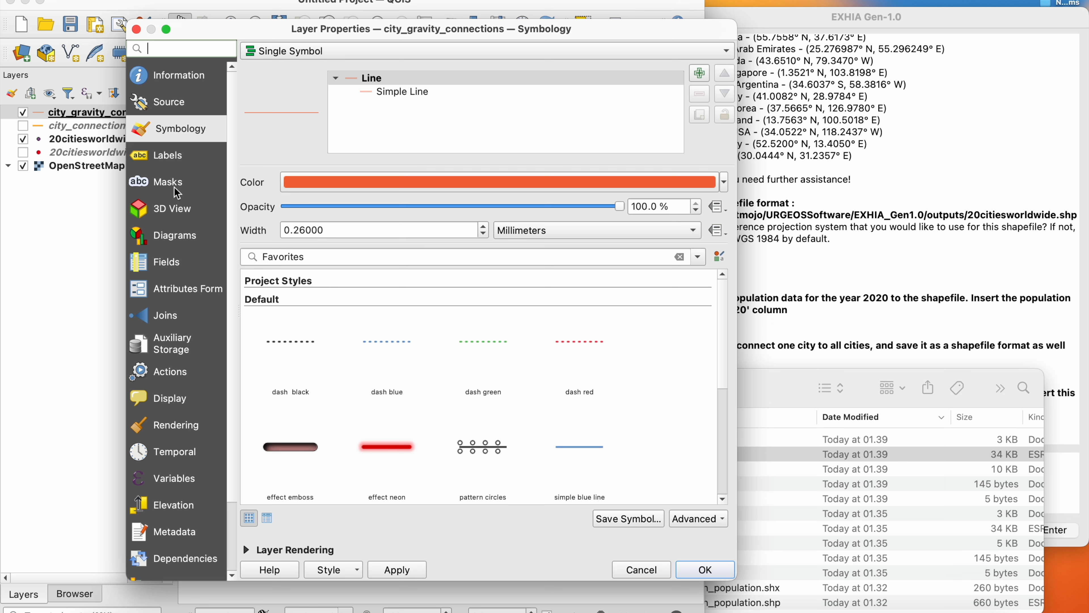
left_click(358, 54)
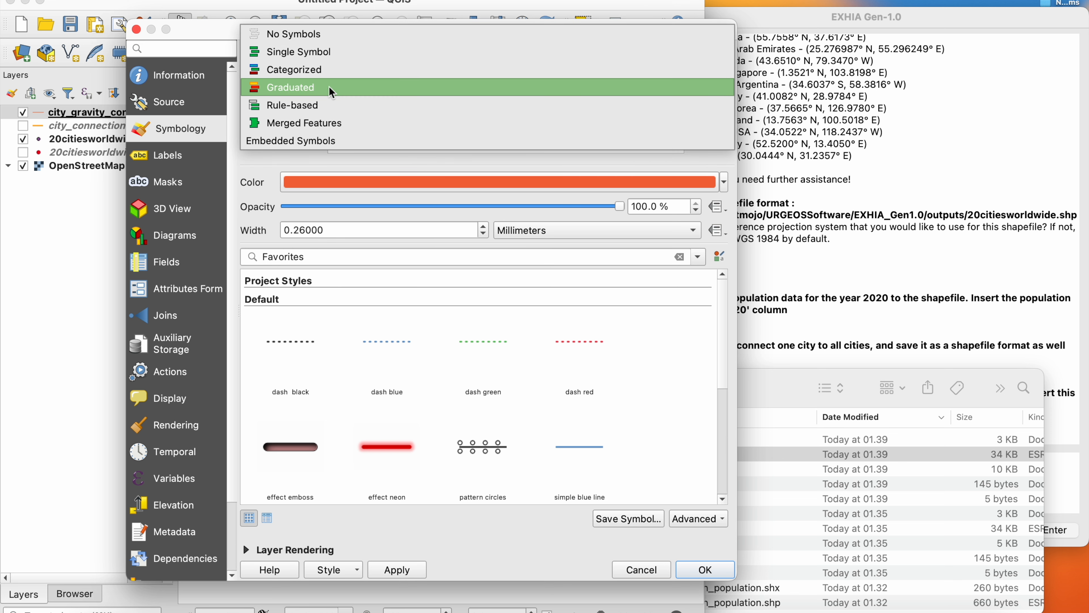
left_click(331, 89)
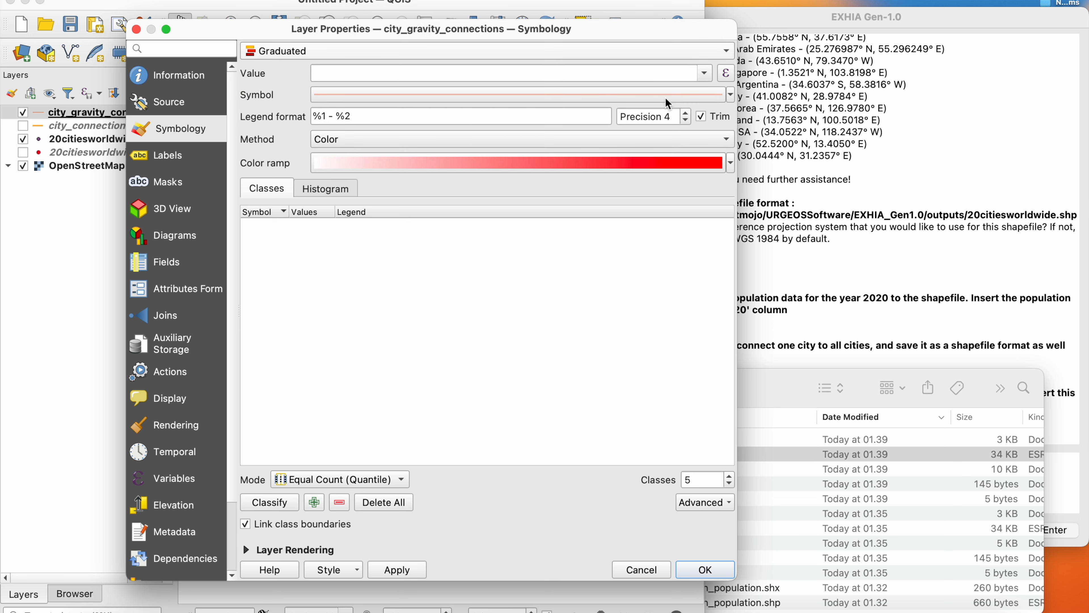
left_click(703, 73)
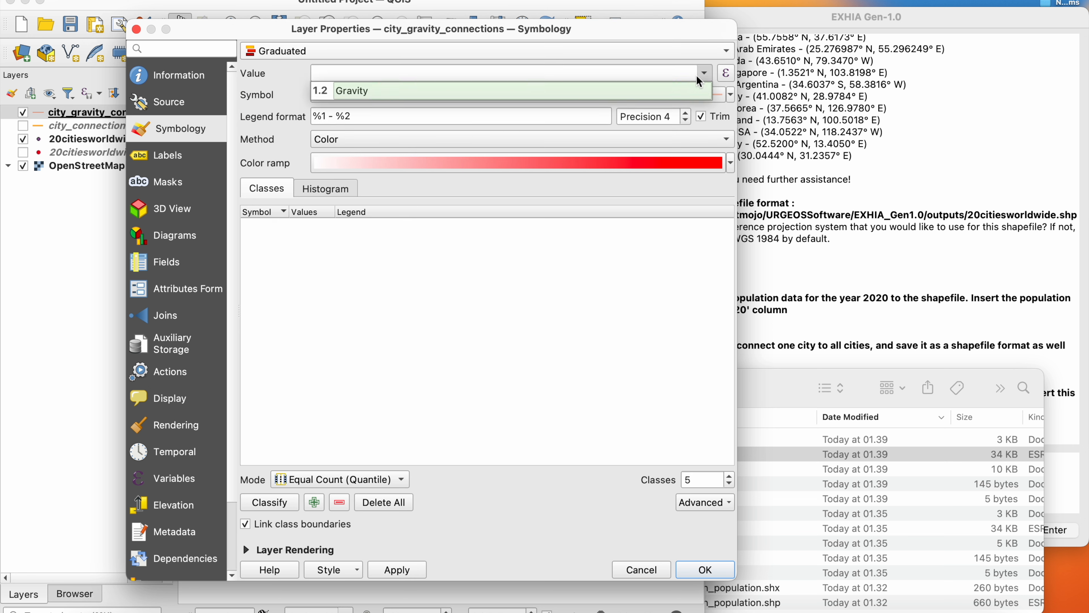
left_click(670, 91)
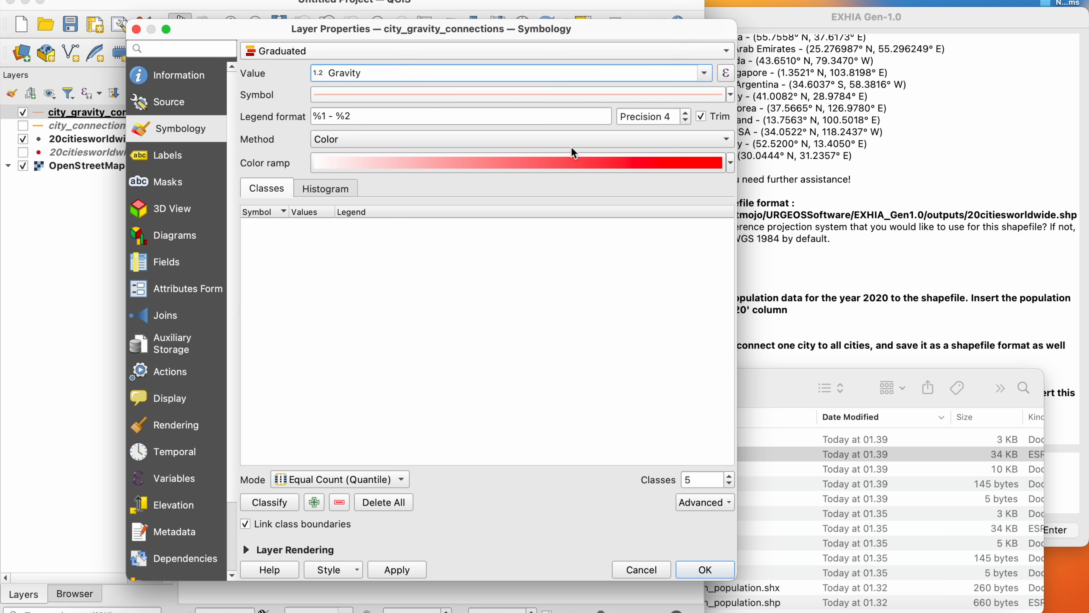
left_click(731, 165)
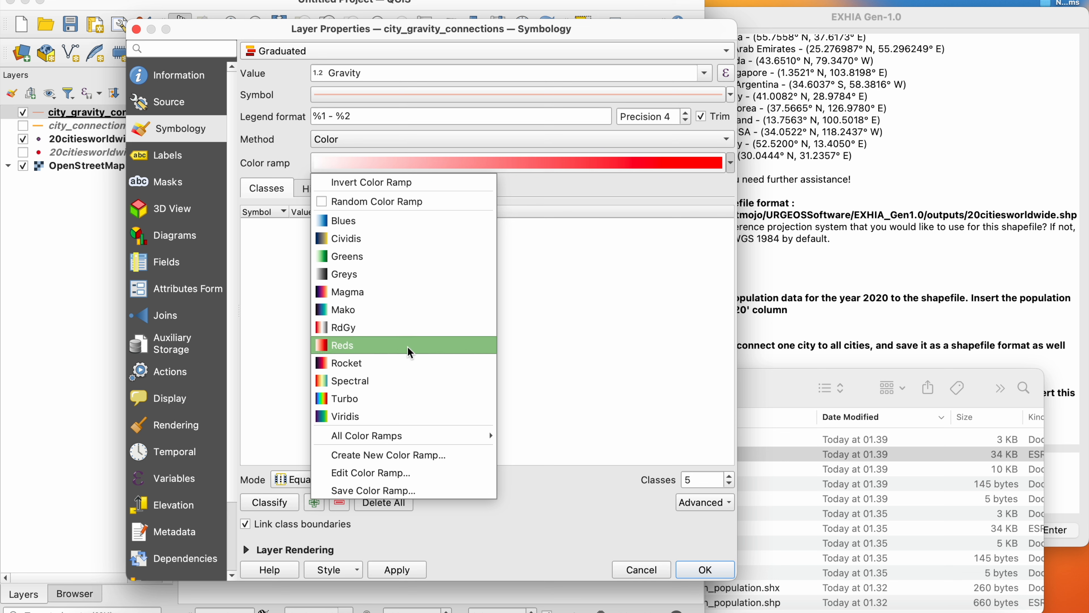
left_click(411, 345)
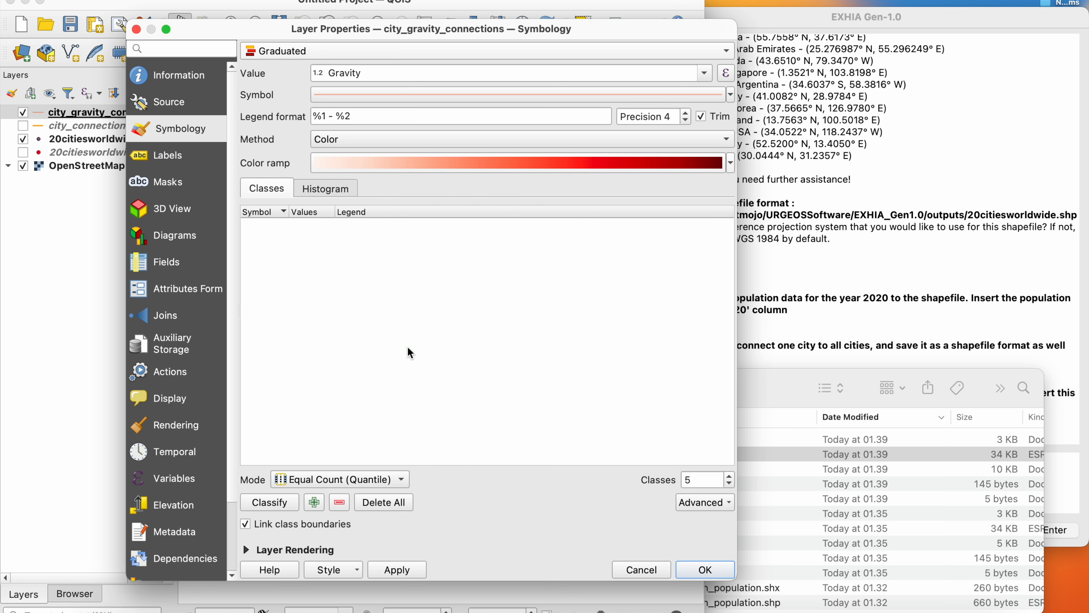
left_click(269, 502)
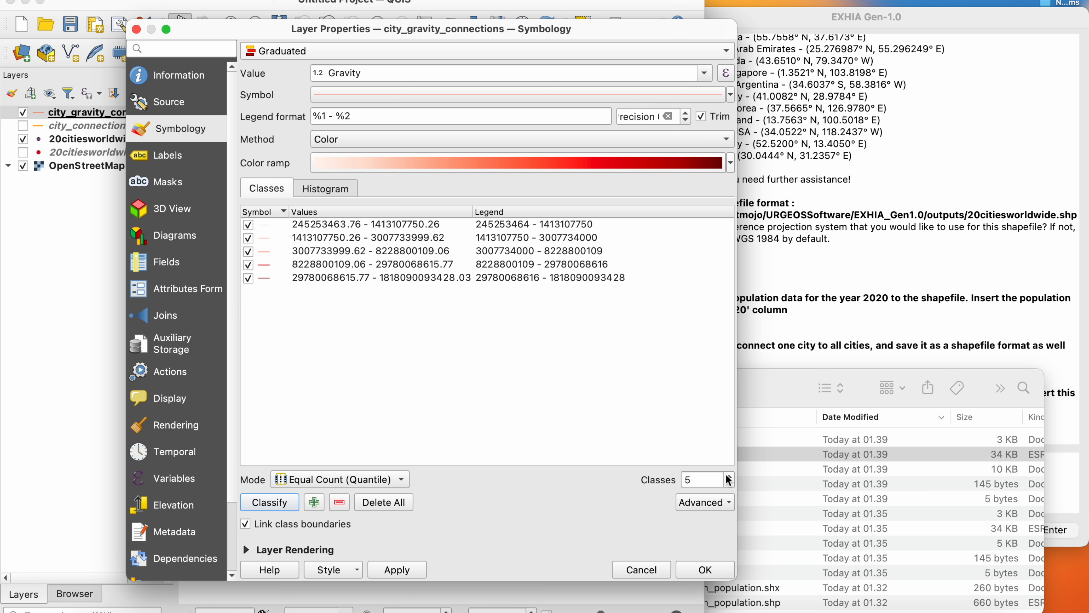
left_click(692, 568)
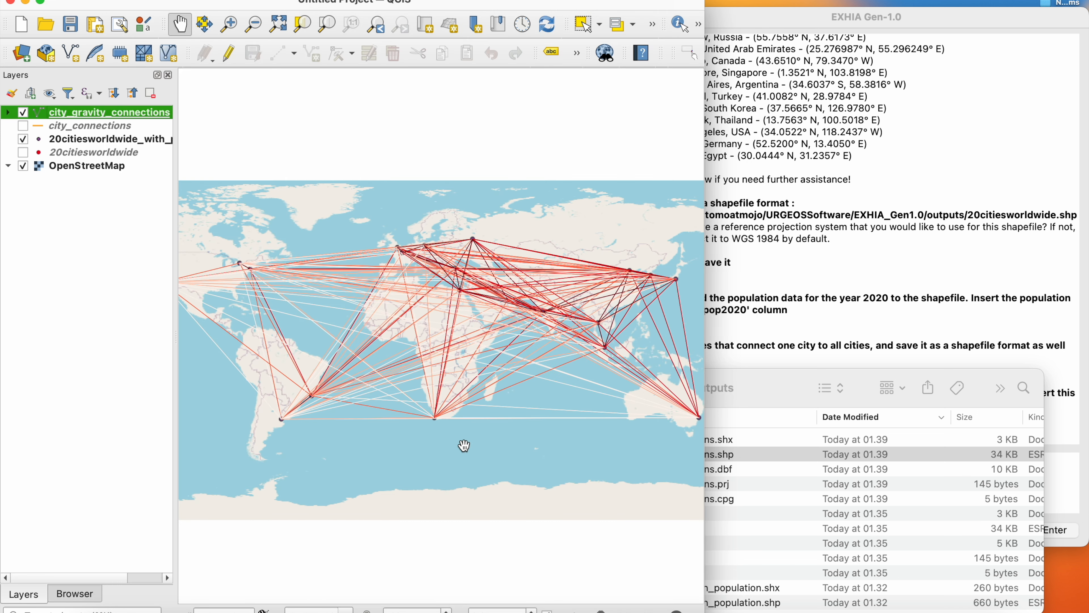
- Show city name labels on the 20citiesworldwide_with_population layer and expand the class legend of city_gravity_connections
right_click(125, 139)
left_click(210, 220)
scroll(543, 336, "up", 3)
left_click_drag(543, 336, 351, 365)
left_click(8, 113)
left_click_drag(176, 207, 219, 207)
left_click_drag(368, 316, 184, 292)
left_click_drag(294, 292, 411, 324)
scroll(503, 355, "down", 3)
left_click_drag(524, 355, 587, 358)
- Switch to EXHIA and send the request "converting the gravity value you calculated earlier into natural log format"
left_click(721, 489)
type("converting the f")
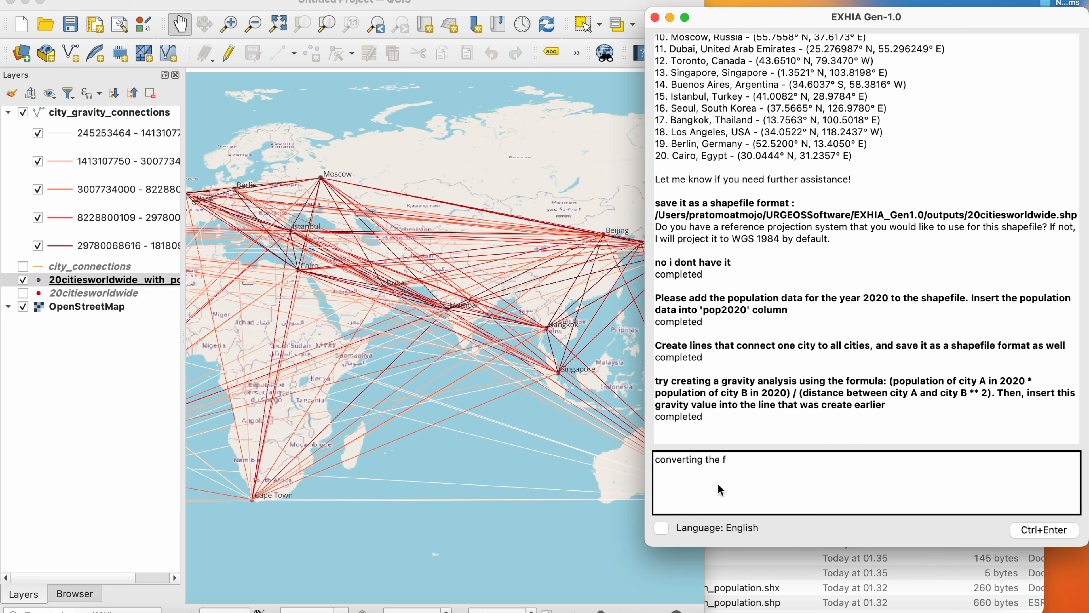
type("gravity value you calculater er")
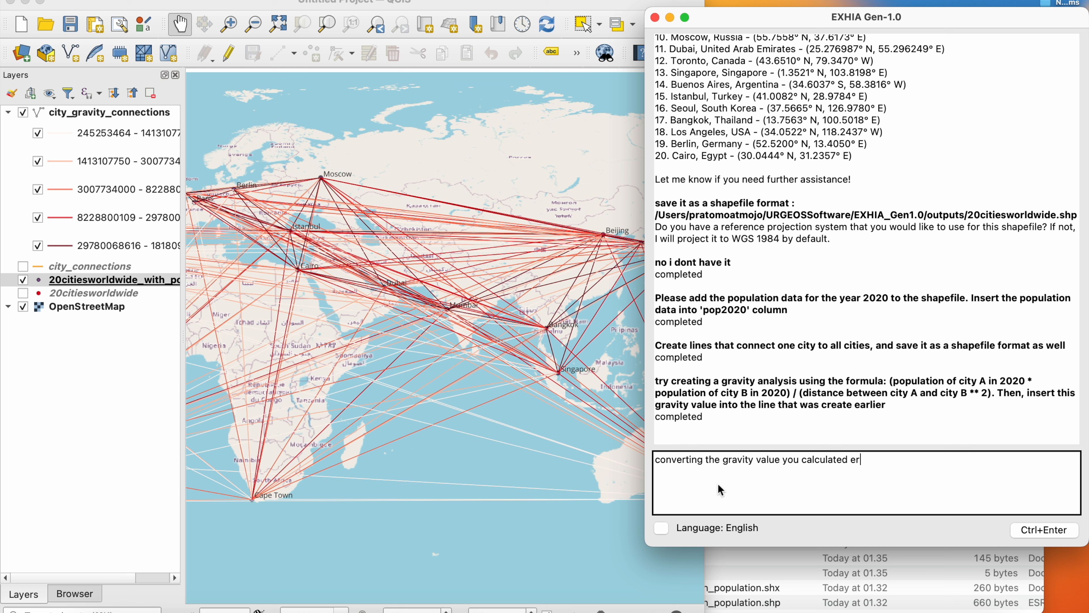
key("BackSpace")
key("BackSpace")
key("BackSpace")
type("arlier into natural log format")
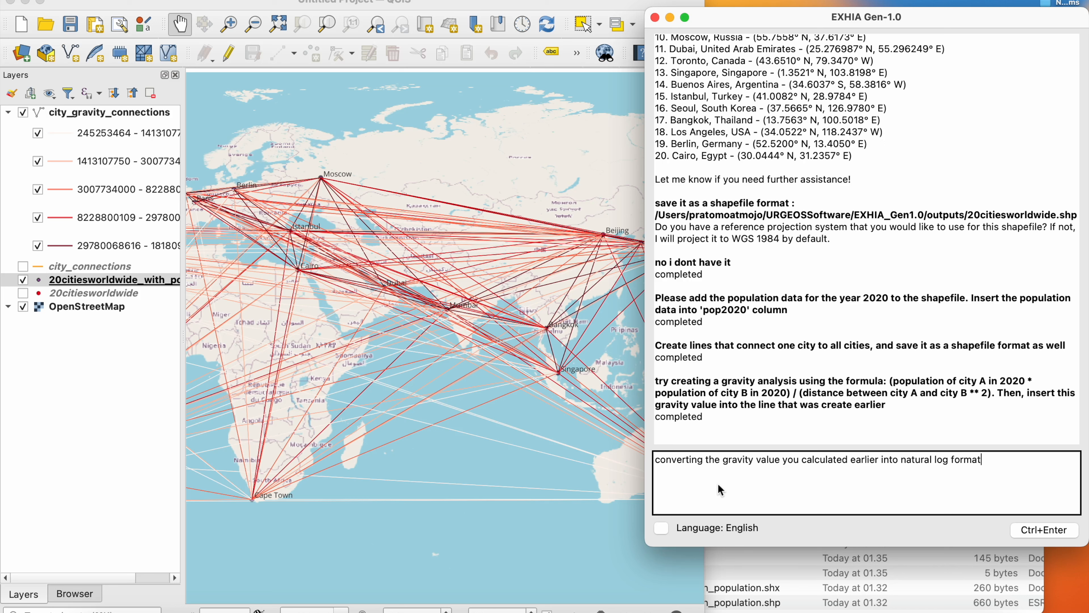
left_click(1043, 530)
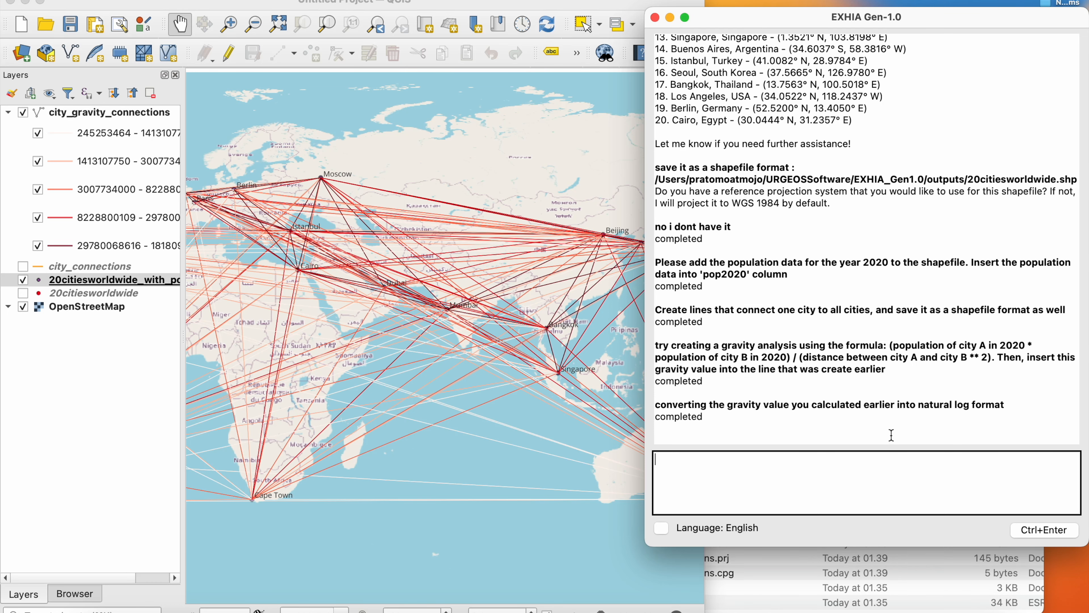
- Ask EXHIA where the file it just saved is located
type("wehere is the file you just saved?")
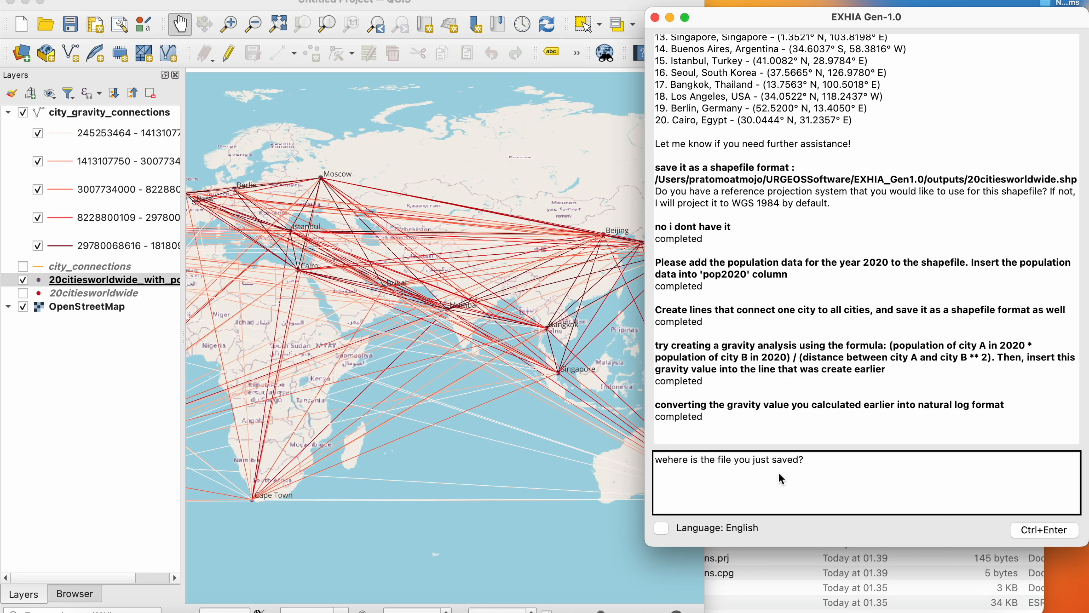
key("ctrl+Return")
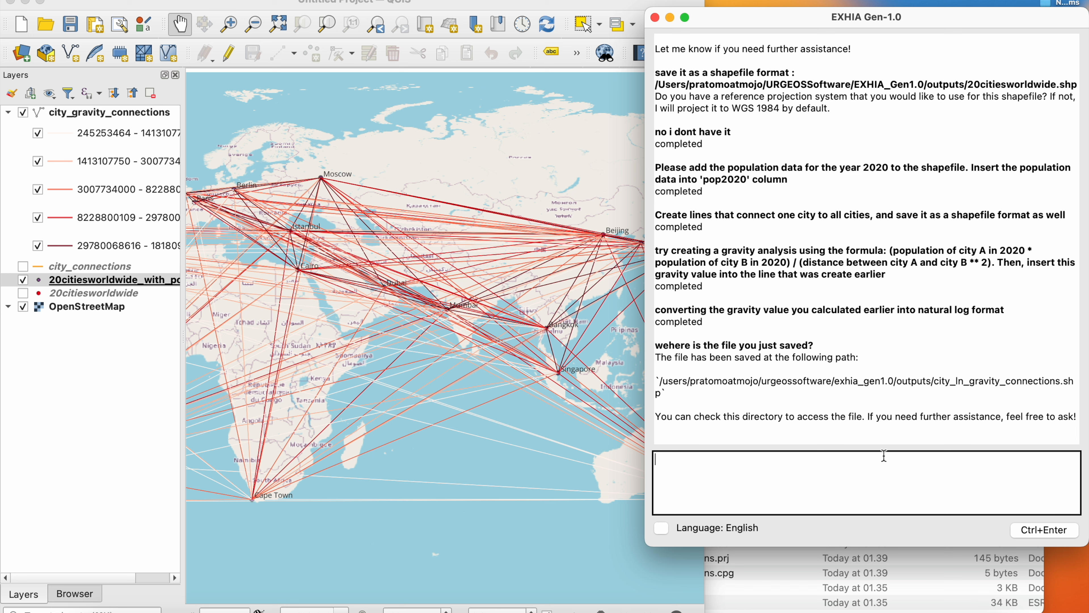
- Load city_ln_gravity_connections.shp from the outputs folder into QGIS and hide the city_gravity_connections layer
left_click(784, 584)
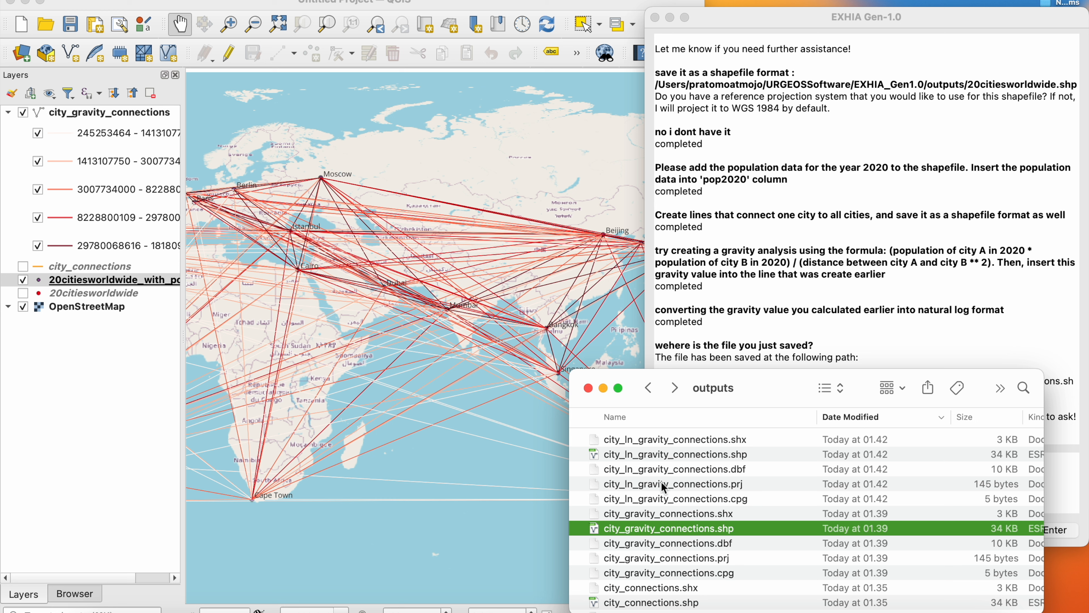
left_click_drag(676, 455, 103, 371)
- Style city_ln_gravity_connections as Graduated by ln_Gravity with the Size method, 0.1 to 2 mm in five Equal Count classes, and expand its legend
double_click(85, 112)
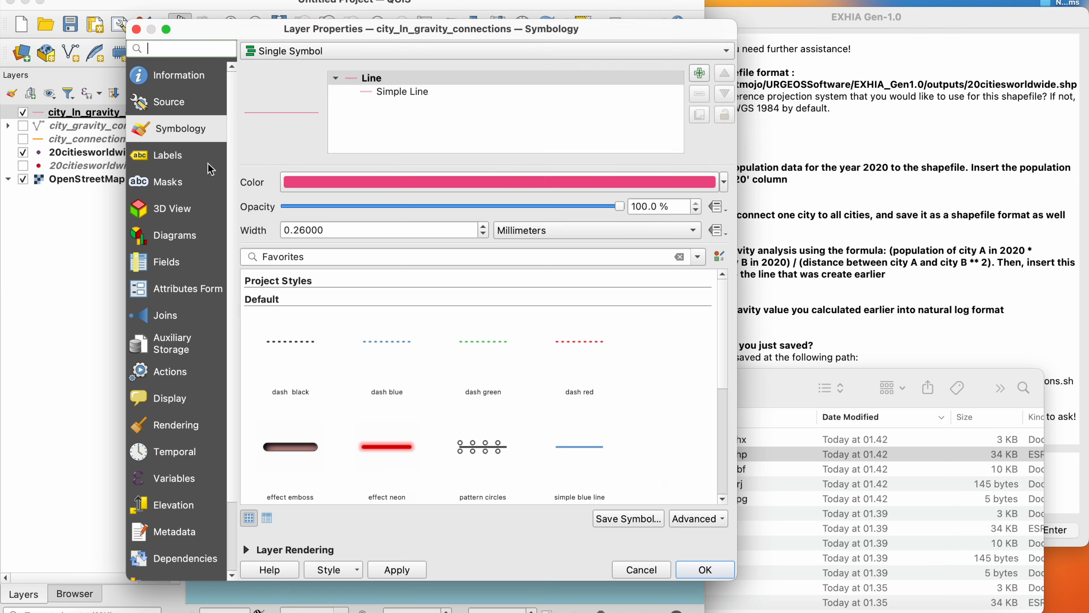
left_click(652, 139)
left_click(656, 154)
left_click(707, 184)
left_click(707, 184)
left_click(283, 503)
left_click(705, 74)
left_click(669, 102)
left_click(278, 502)
left_click(698, 569)
double_click(98, 112)
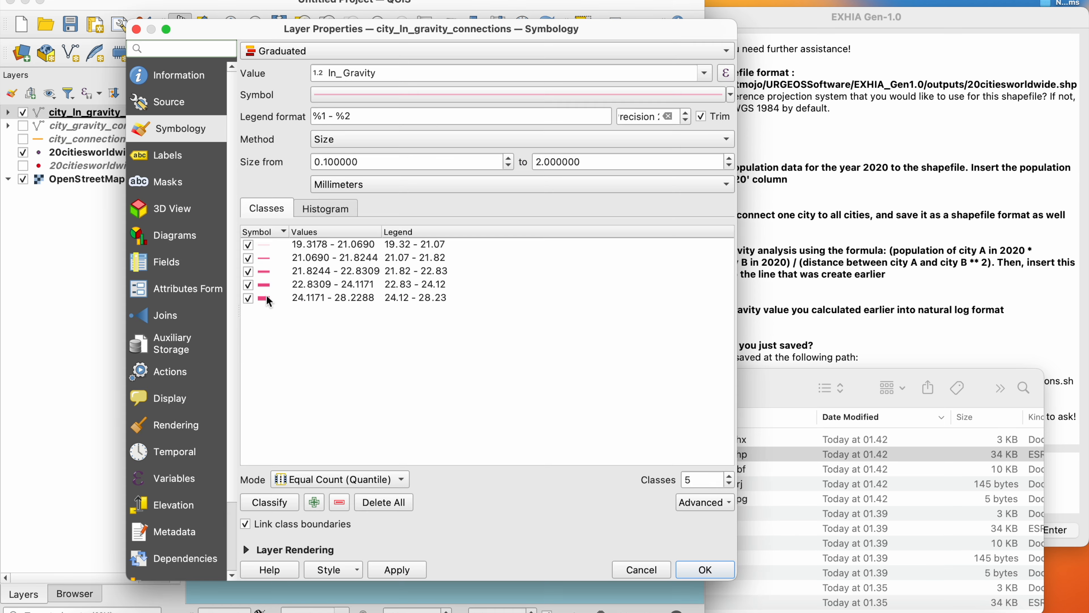
left_click(704, 569)
scroll(474, 425, "down", 2)
scroll(474, 424, "up", 1)
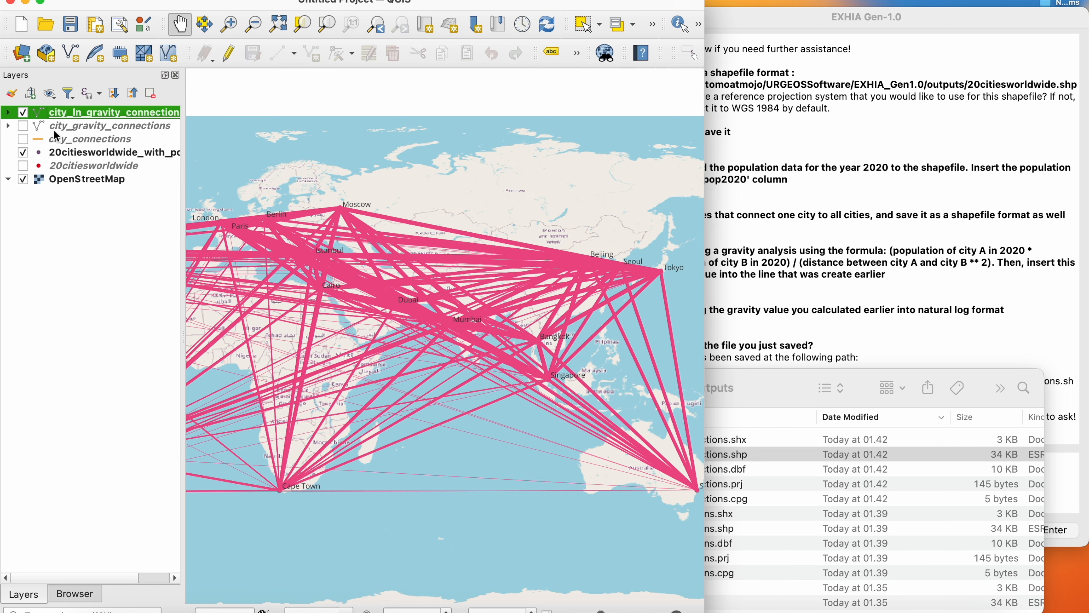
left_click(9, 113)
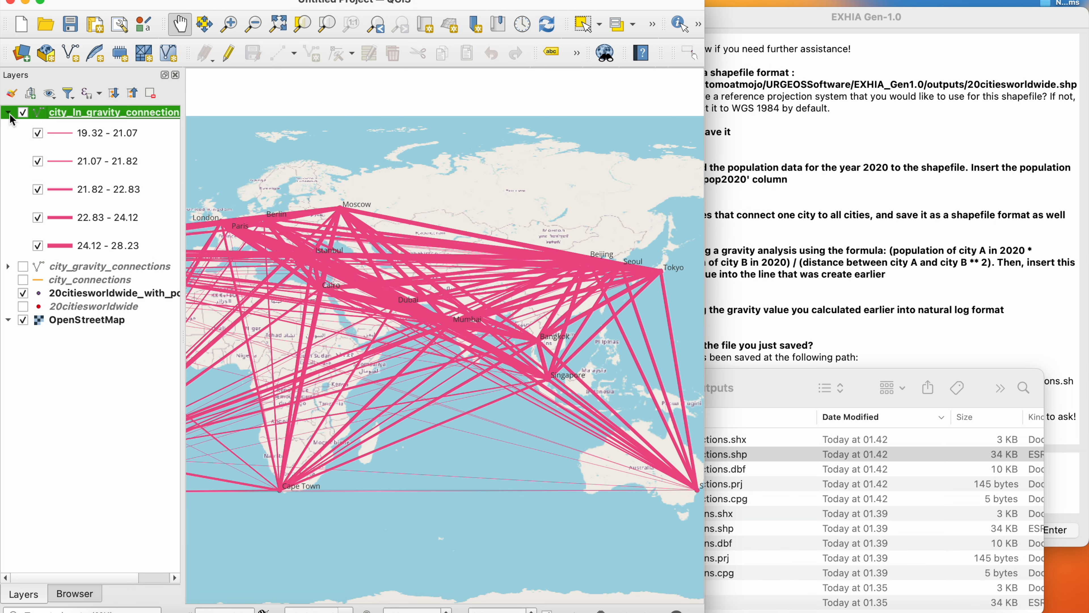
- Change the graduated method of city_ln_gravity_connections to Color and apply an inverted Mako color ramp
double_click(99, 113)
left_click(724, 139)
left_click(723, 123)
left_click(729, 163)
left_click(411, 309)
left_click(730, 162)
left_click(378, 183)
left_click(703, 569)
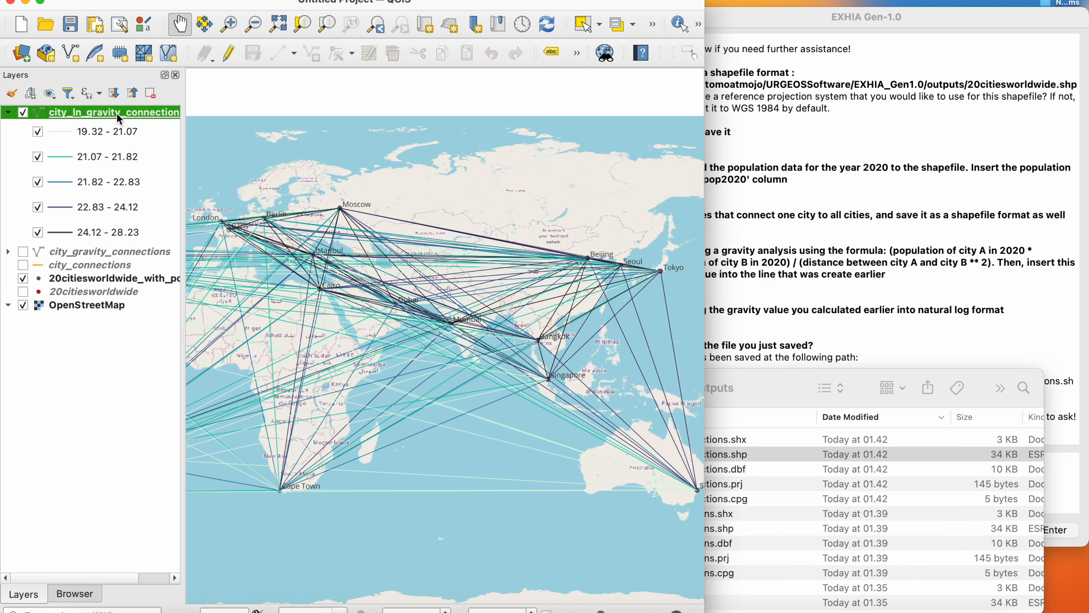
- Check the ln_Gravity values in the attribute table of the city_ln_gravity_connections layer
right_click(123, 117)
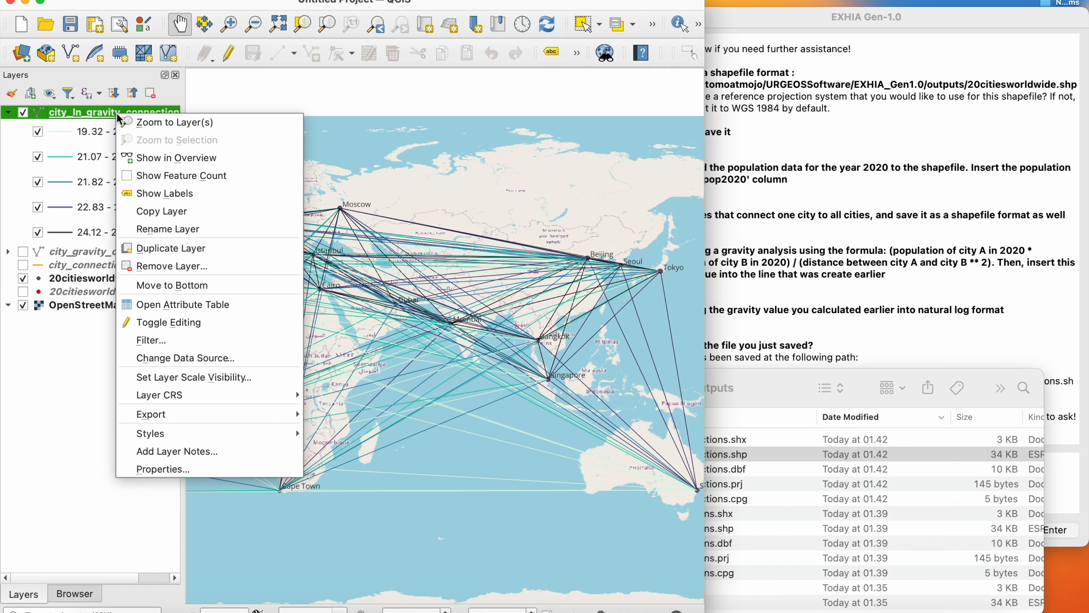
left_click(157, 304)
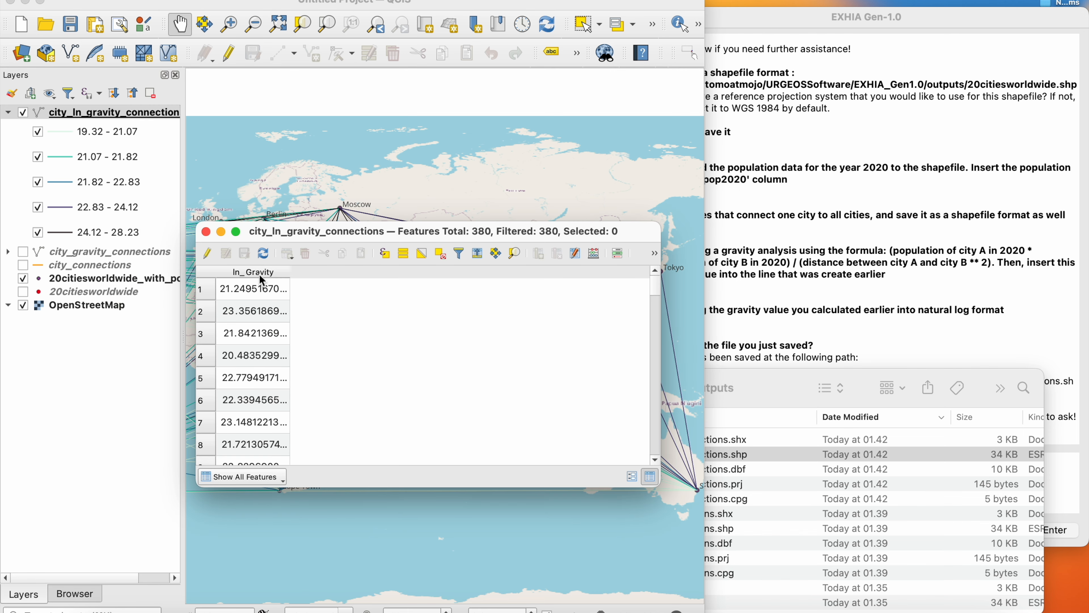
- Switch back to EXHIA and send the message "thanks"
left_click(861, 279)
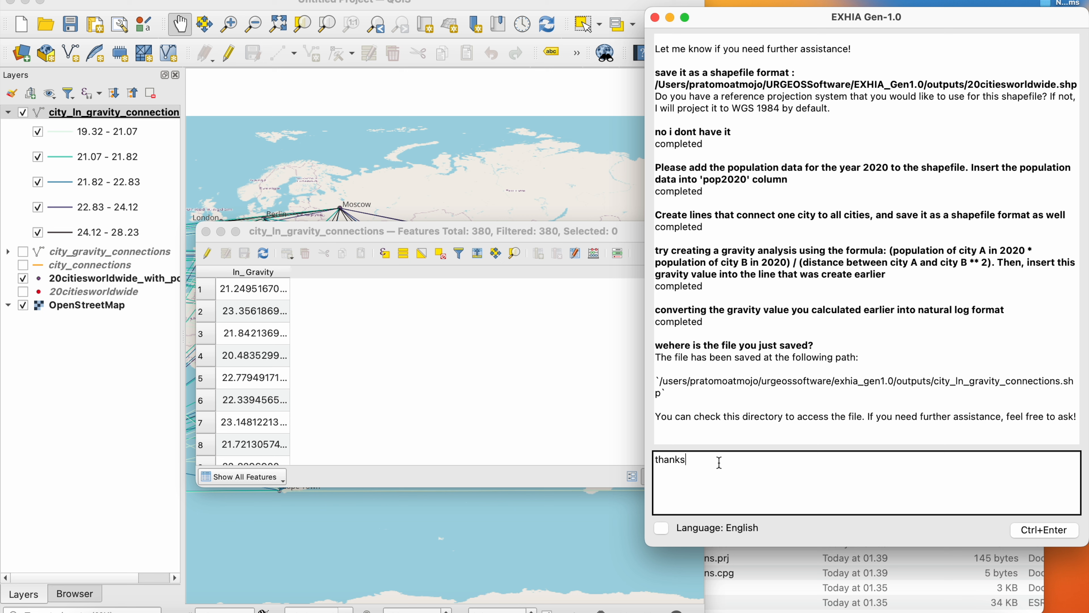
key("ctrl+Return")
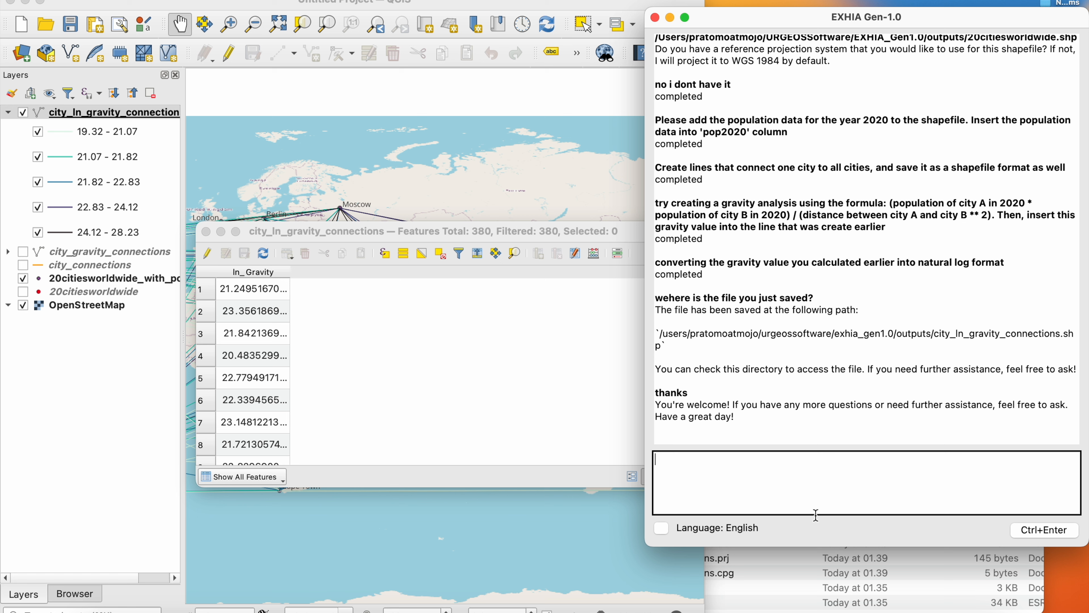